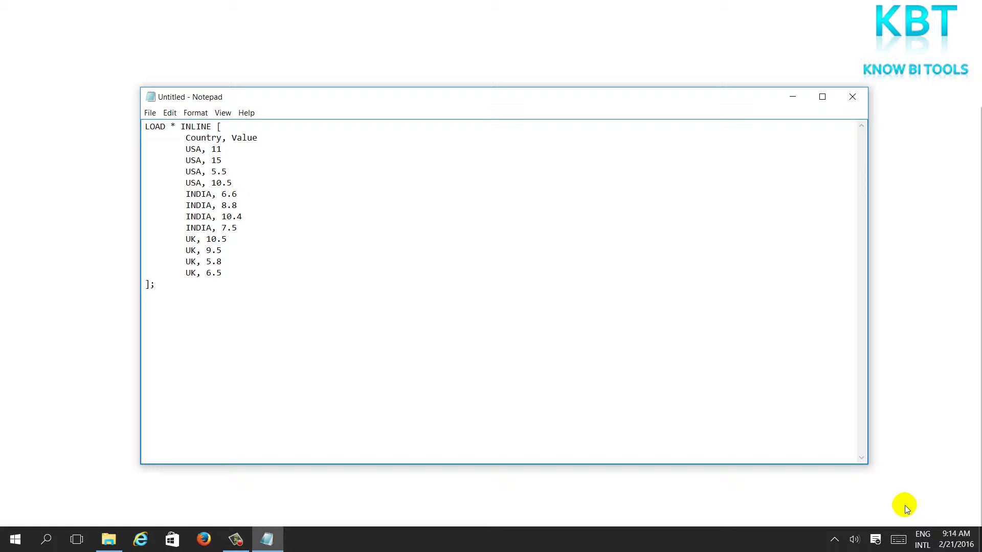
Step: Launch QlikView 11 by searching 'qli' from the Windows Start menu
key("super")
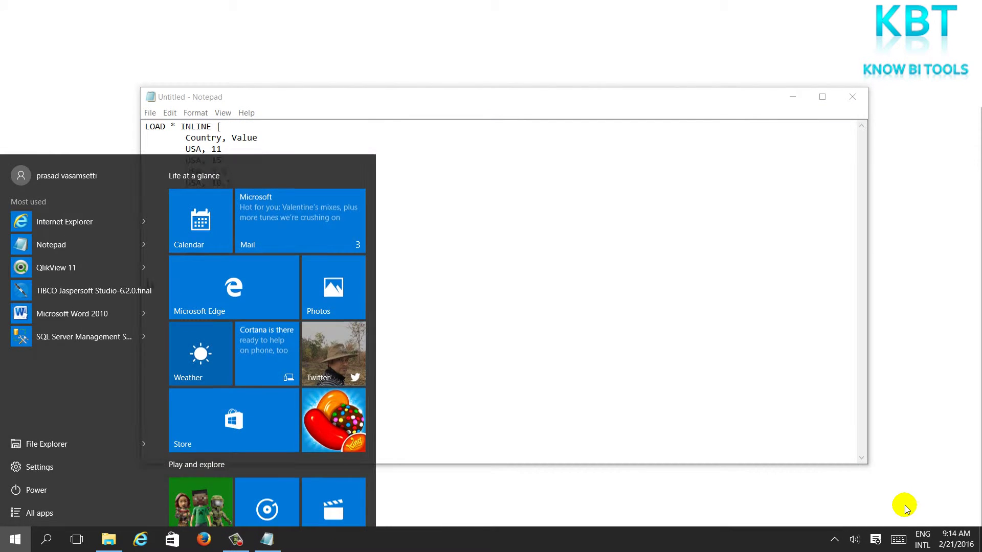
type("cam")
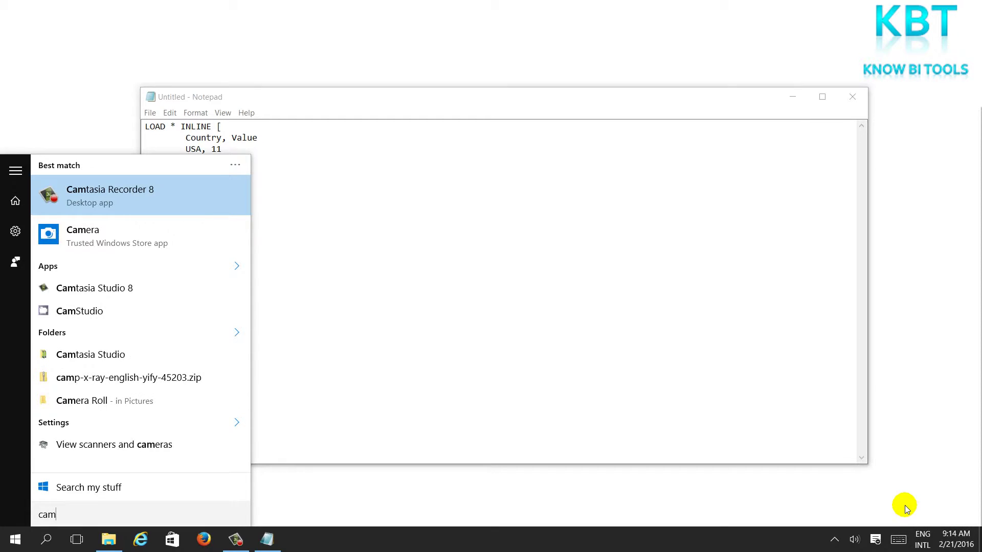
key("BackSpace")
key("BackSpace")
key("BackSpace")
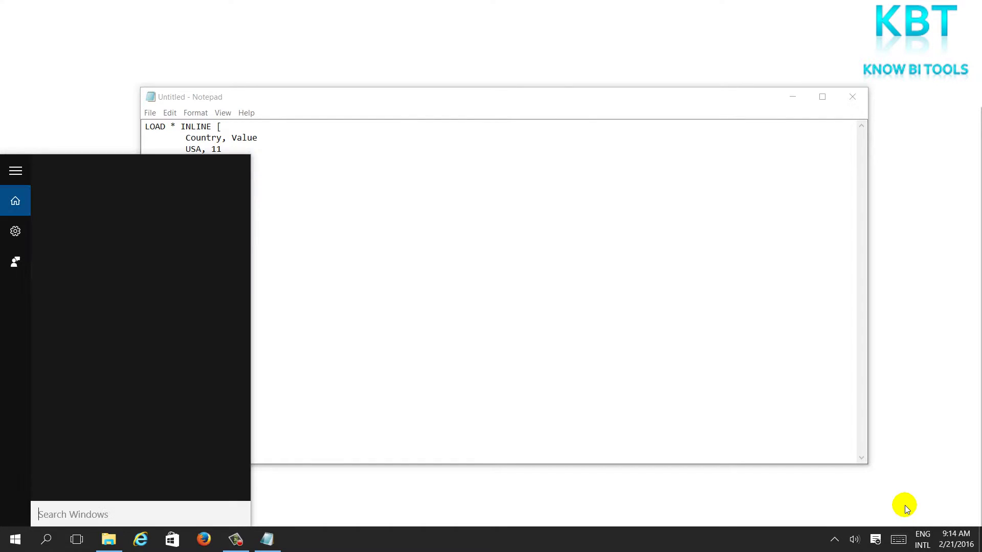
type("qli")
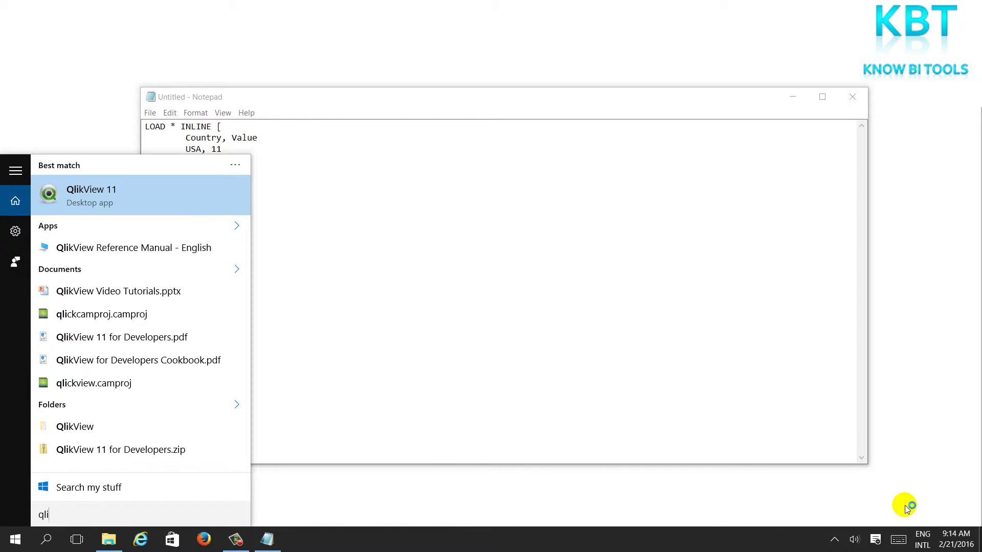
key("Return")
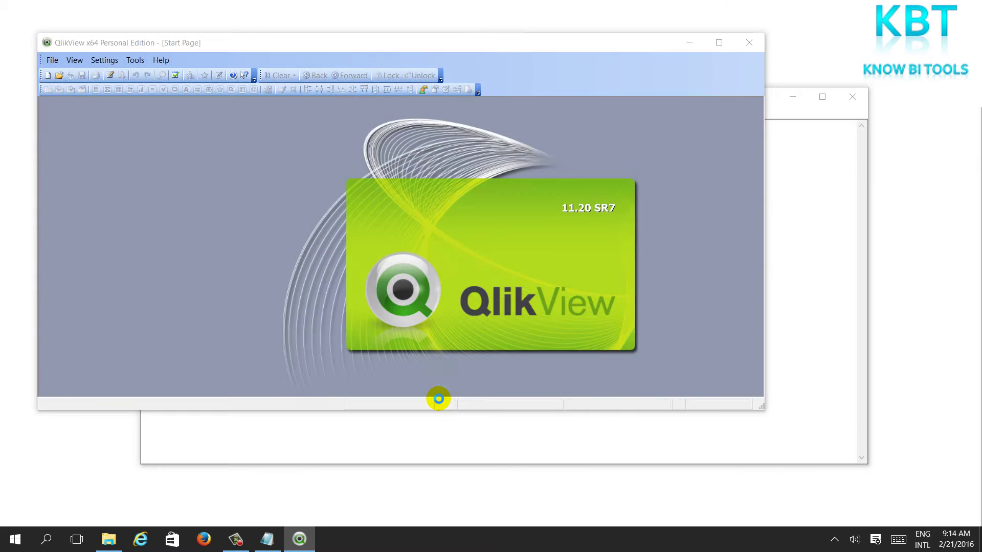
Step: Create a blank document and paste the inline Country/Value table from Notepad into its load script
left_click(110, 75)
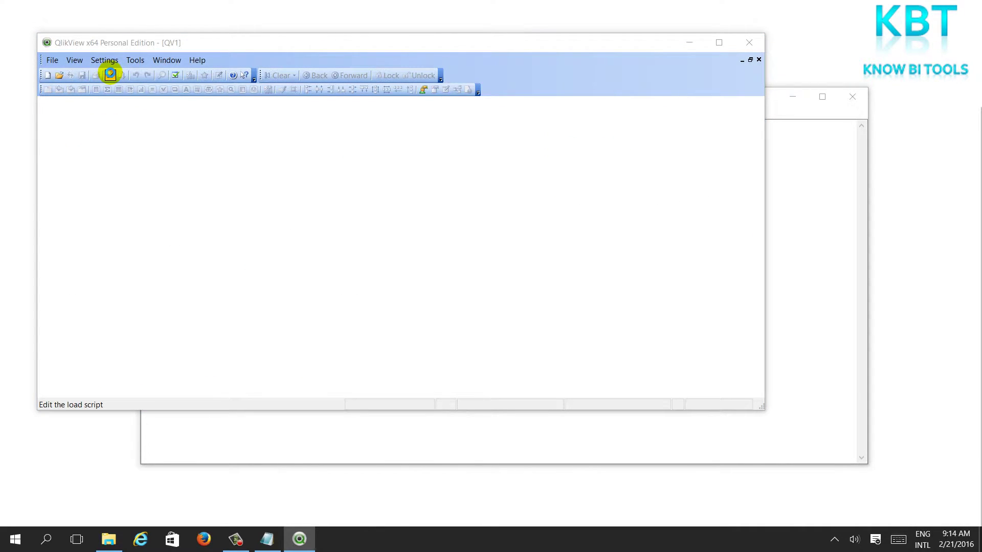
left_click(110, 74)
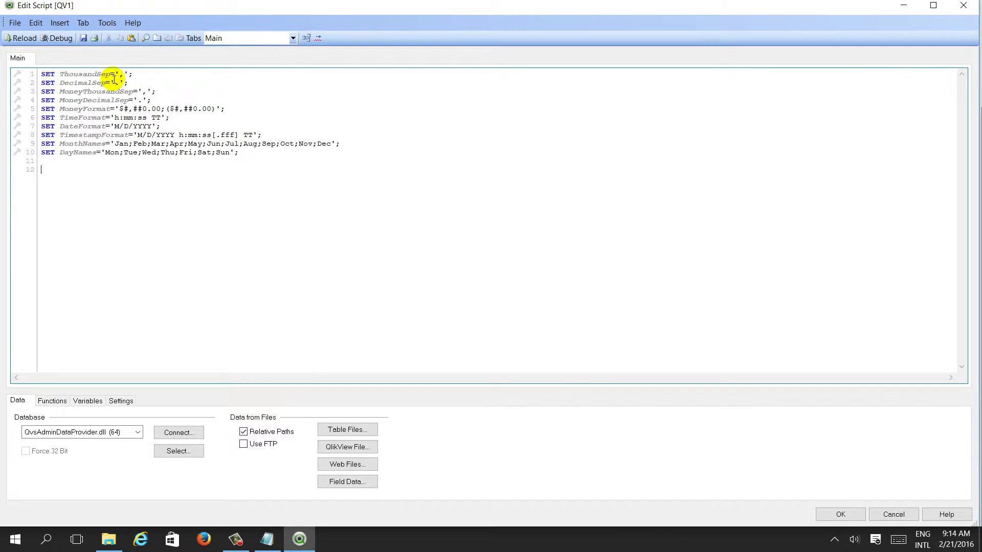
left_click_drag(169, 6, 208, 140)
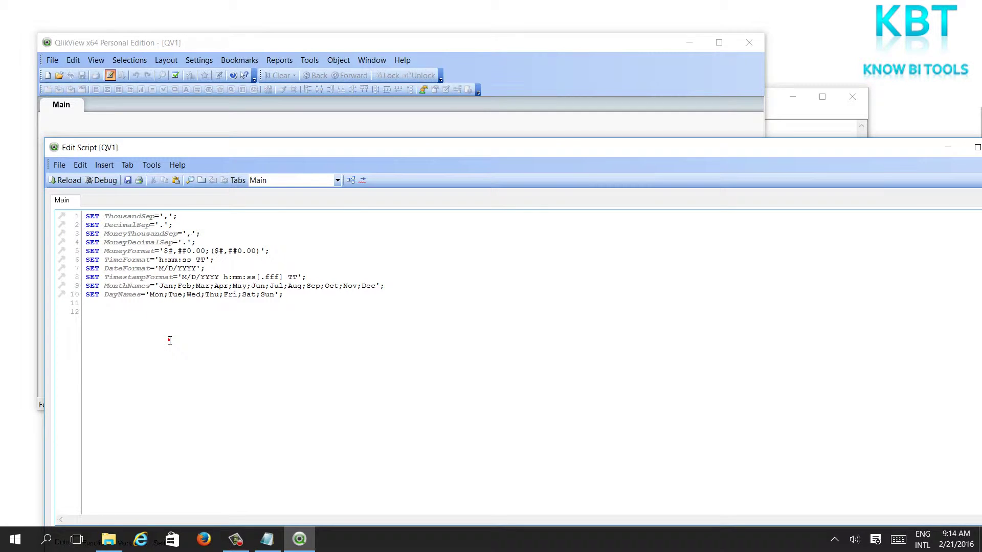
key("alt+Tab")
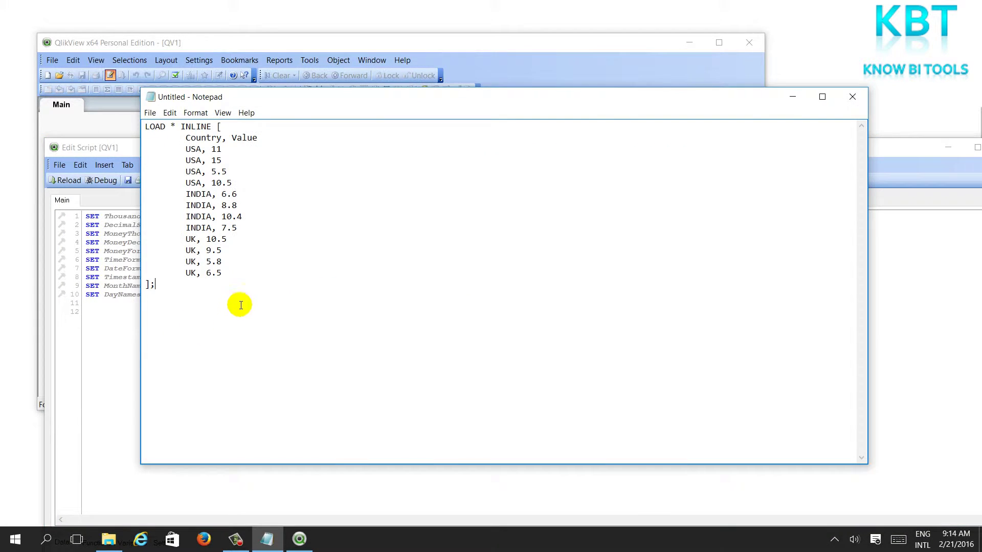
key("ctrl+a")
key("ctrl+c")
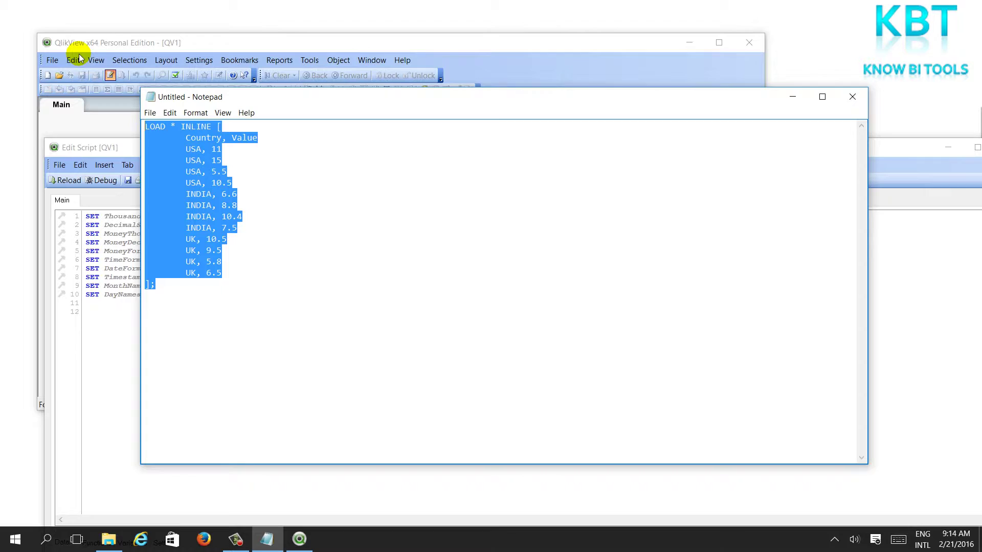
left_click(129, 288)
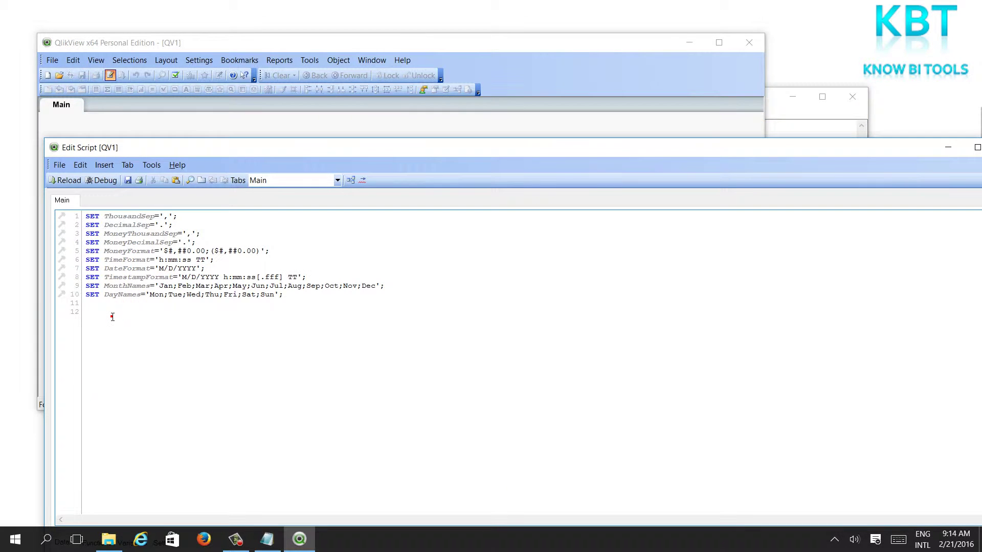
key("ctrl+v")
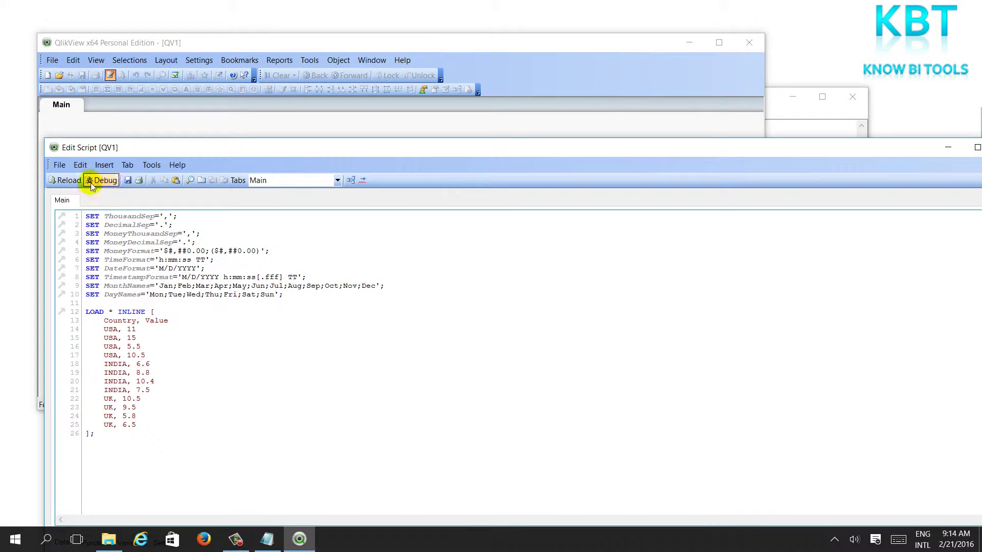
Step: Reload the script and save the document as 'Box Plot Chart' when prompted
left_click(63, 183)
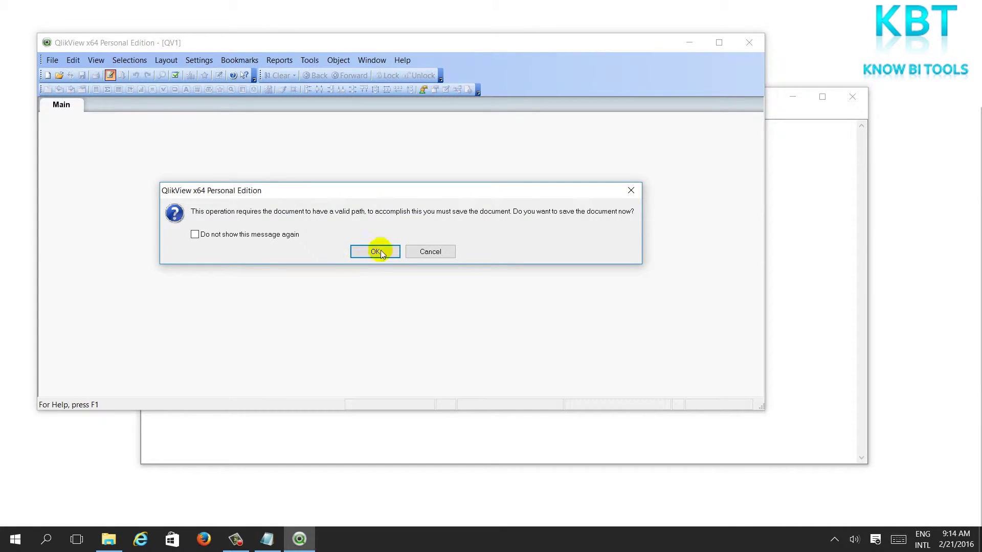
left_click(386, 252)
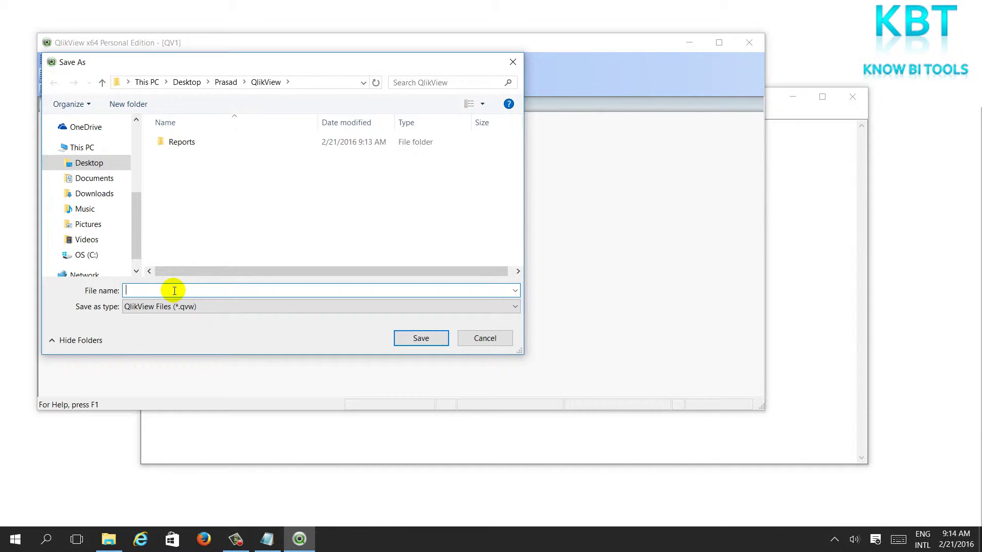
type("Box")
type(" Pl")
type("ot Chart")
left_click(414, 338)
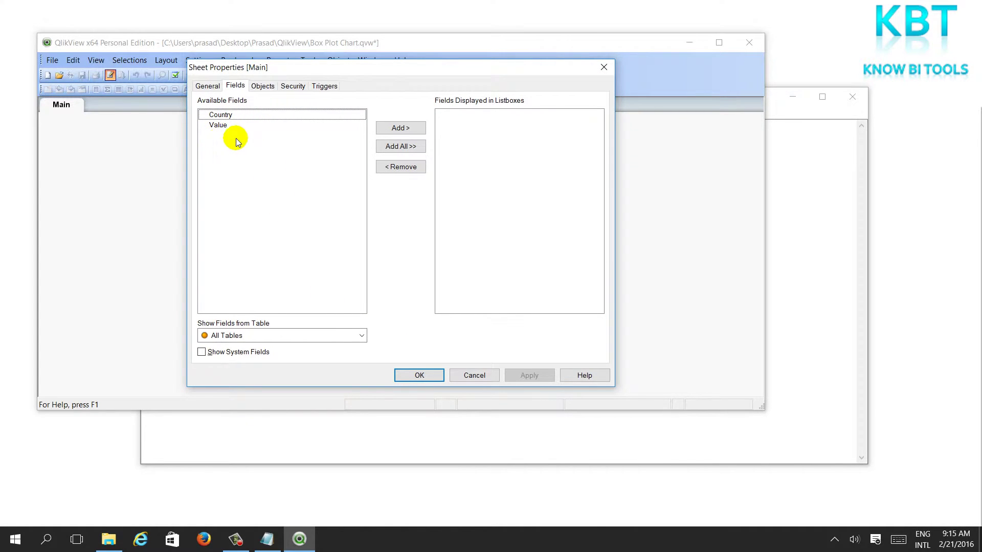
Step: Add Country and Value listboxes with Add All, then delete both from the Main sheet
left_click(409, 148)
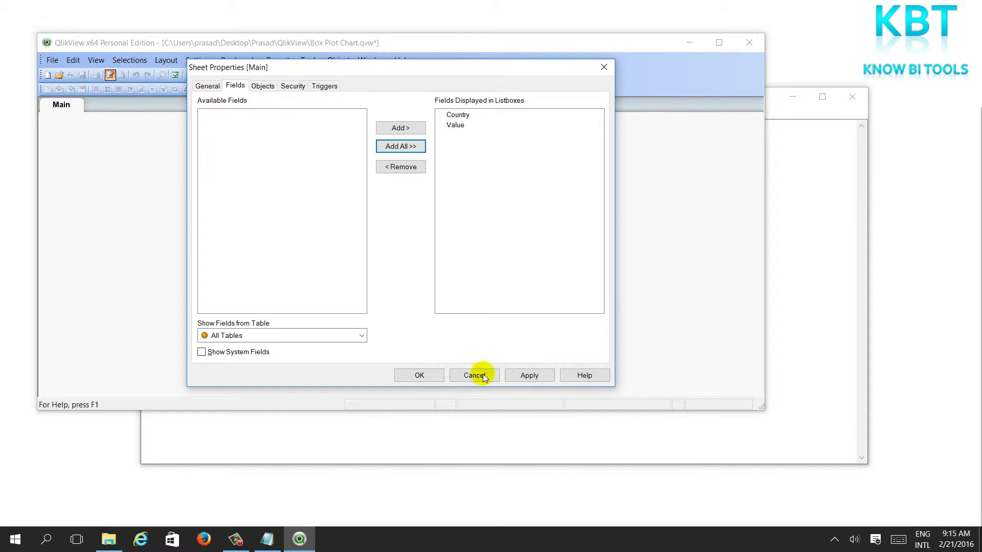
left_click(421, 376)
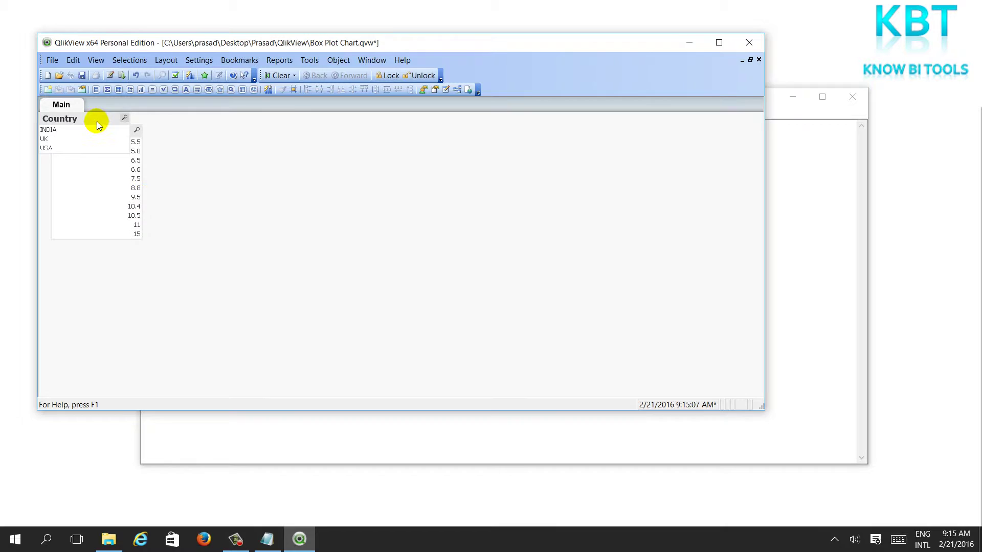
left_click(98, 124)
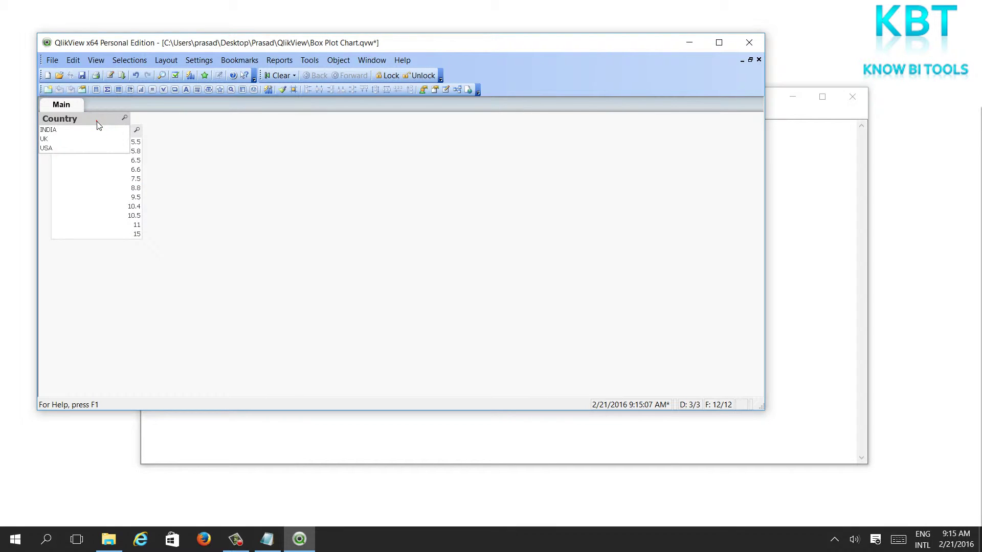
key("Delete")
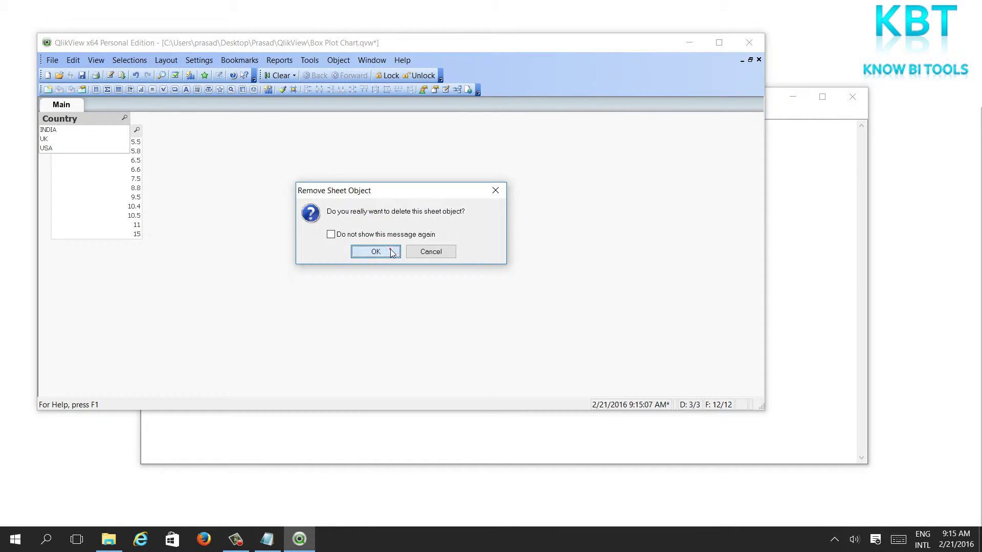
left_click(376, 251)
left_click(126, 133)
key("Delete")
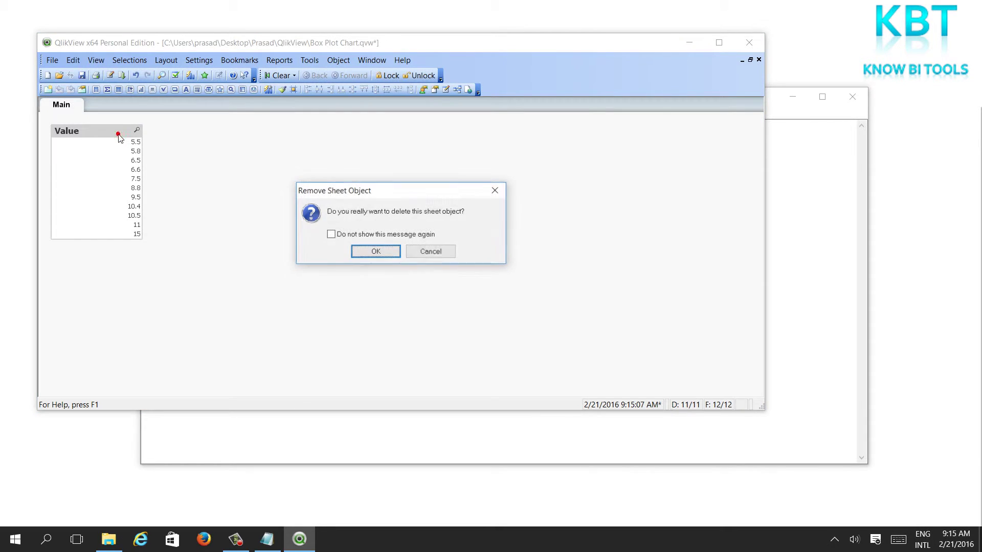
left_click(372, 254)
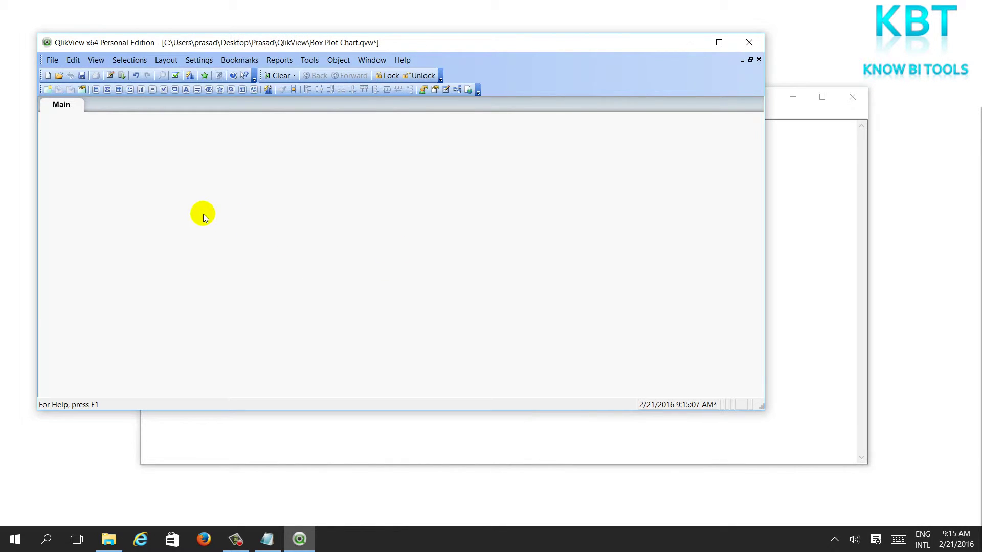
Step: Start a new Combo Chart from the sheet's context menu with Country as its dimension
right_click(192, 191)
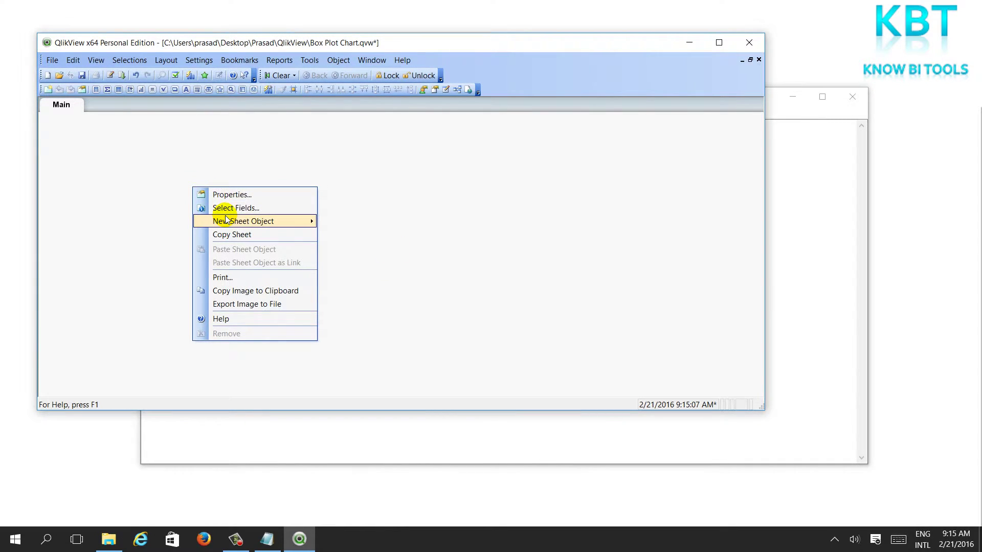
mouse_move(243, 221)
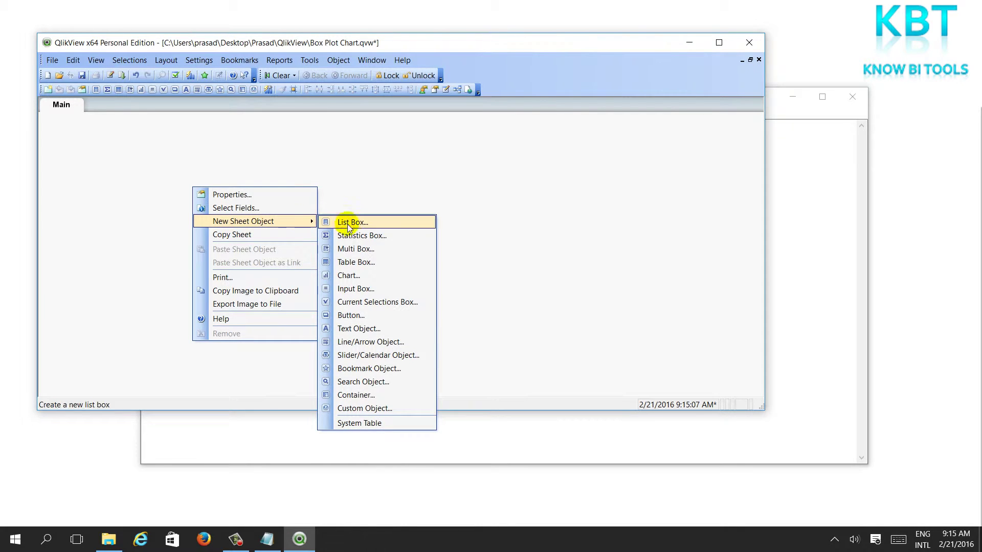
left_click(348, 276)
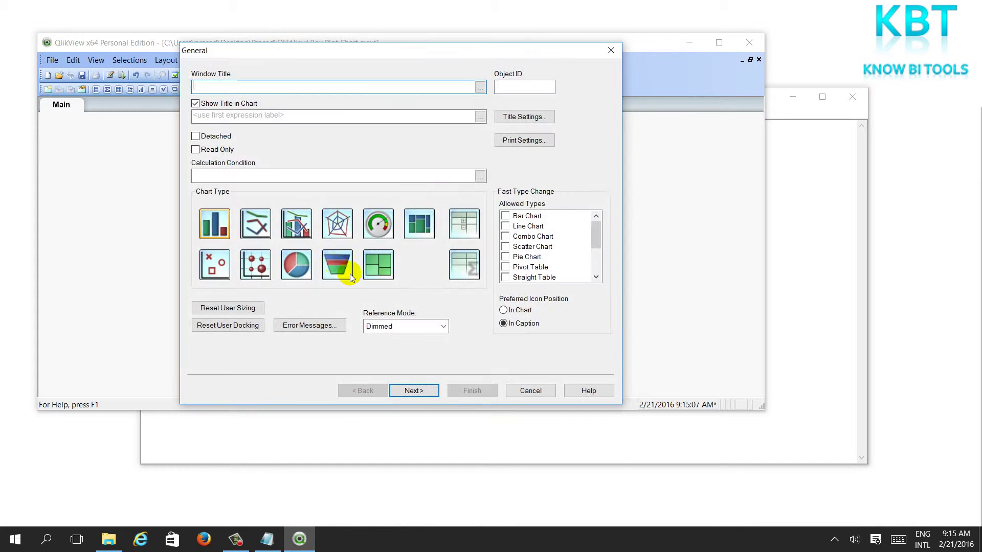
left_click(298, 228)
left_click(505, 236)
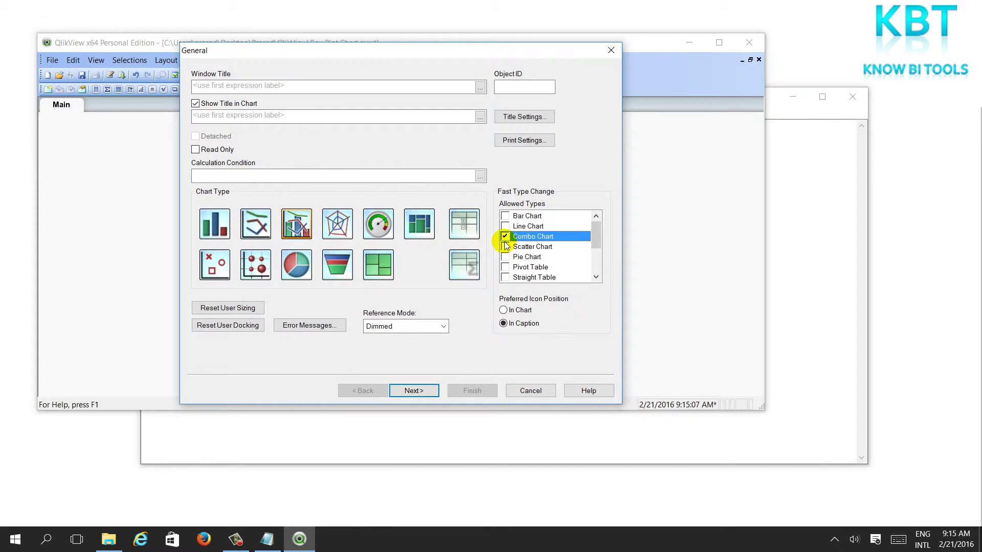
left_click(410, 390)
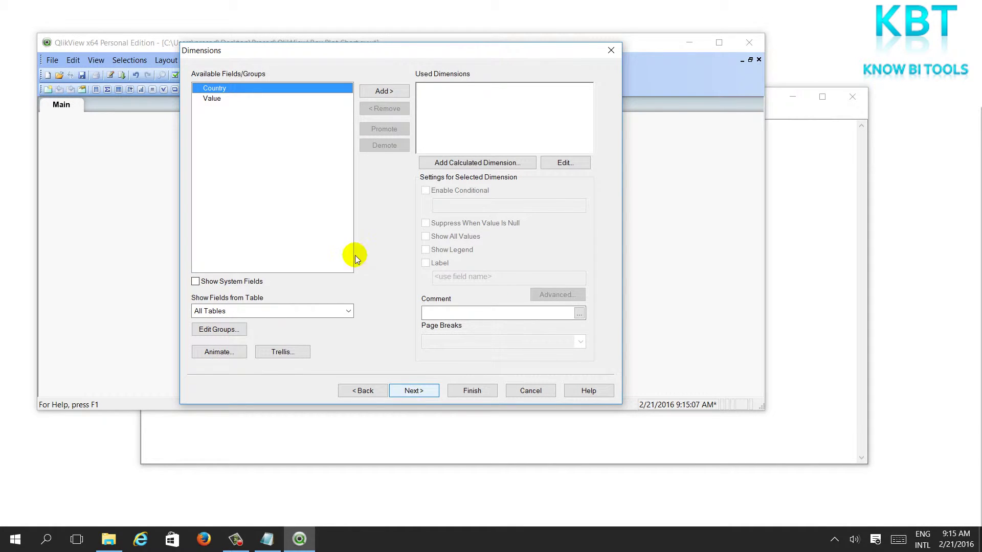
left_click(386, 96)
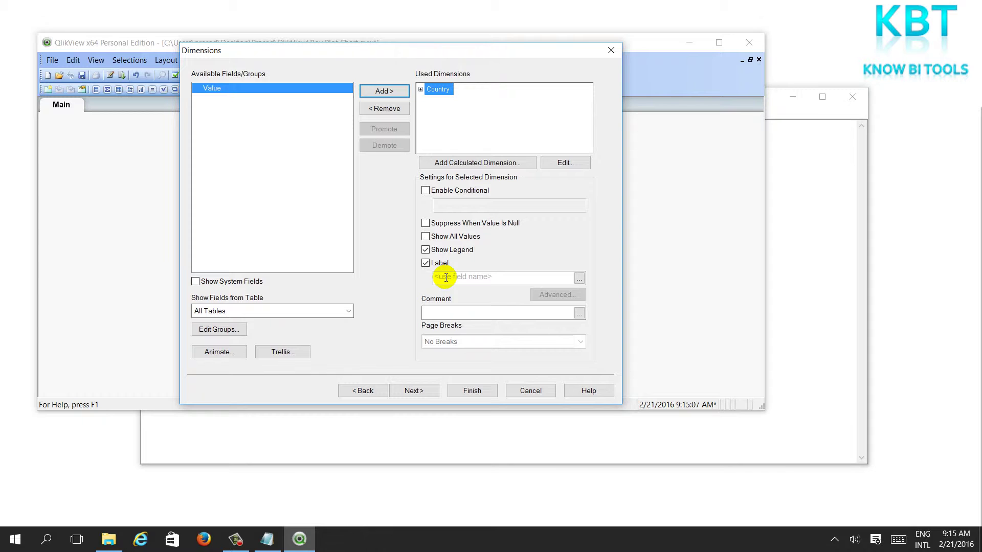
Step: Keep placeholder expression 0, display it as Box Plot instead of Bar, and finish the wizard
left_click(418, 393)
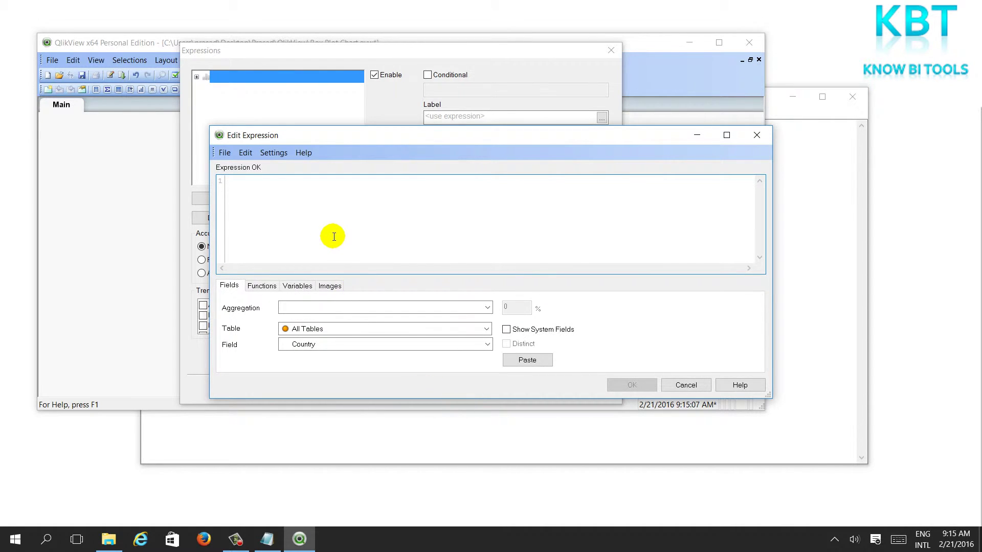
type("0")
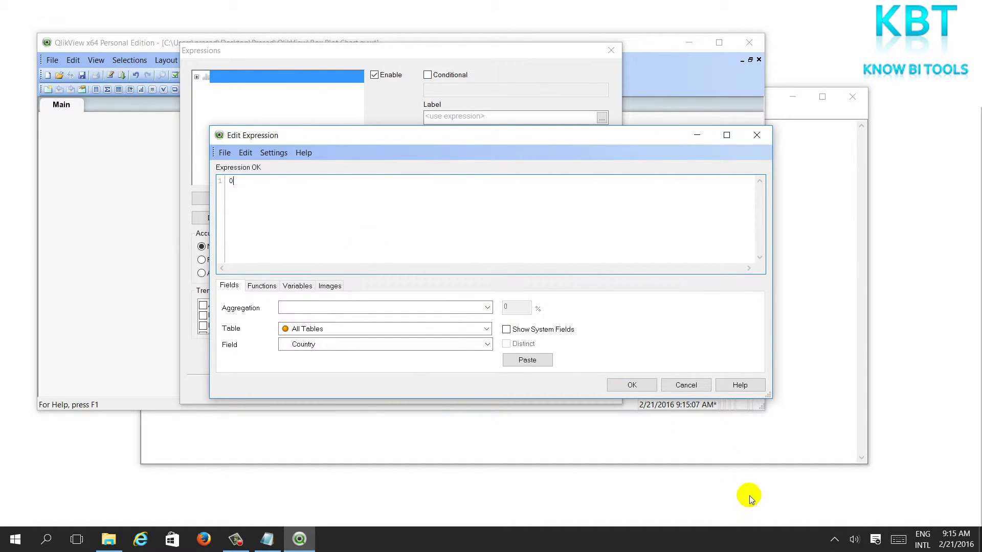
left_click(612, 382)
left_click(479, 392)
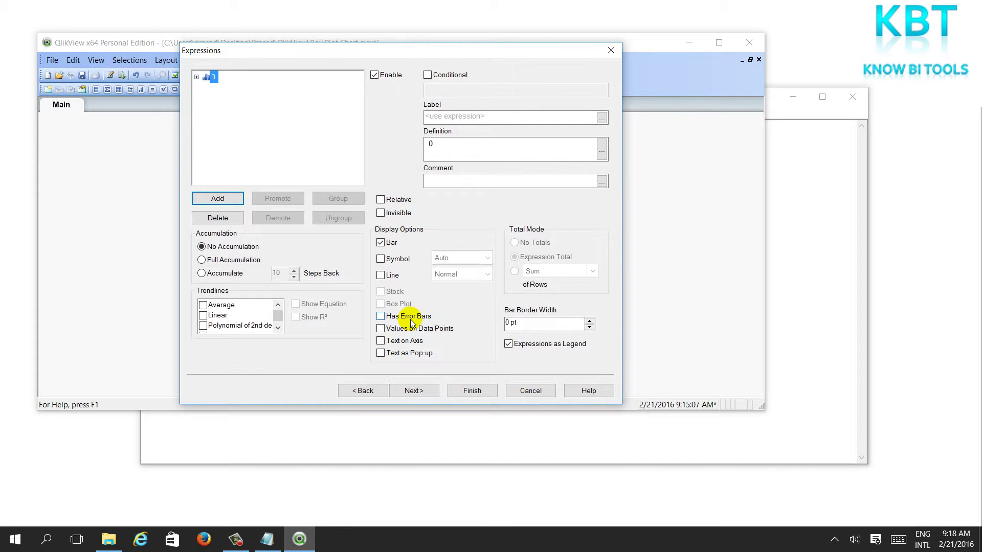
left_click(382, 243)
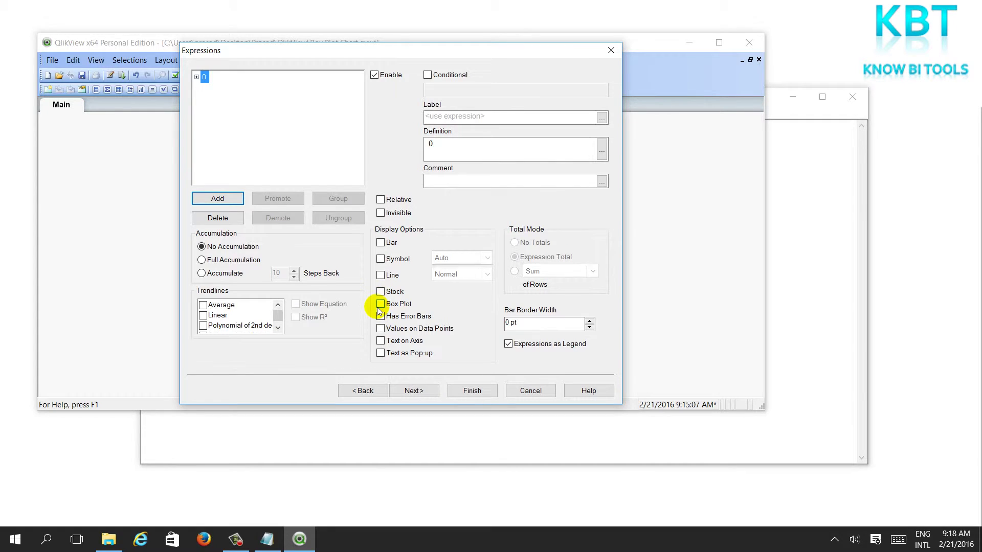
left_click(380, 305)
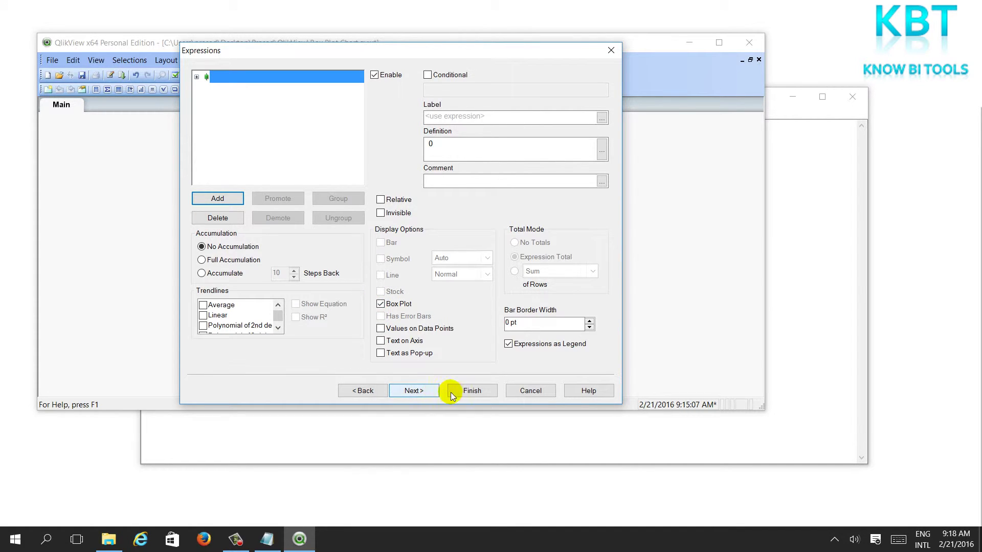
left_click(468, 392)
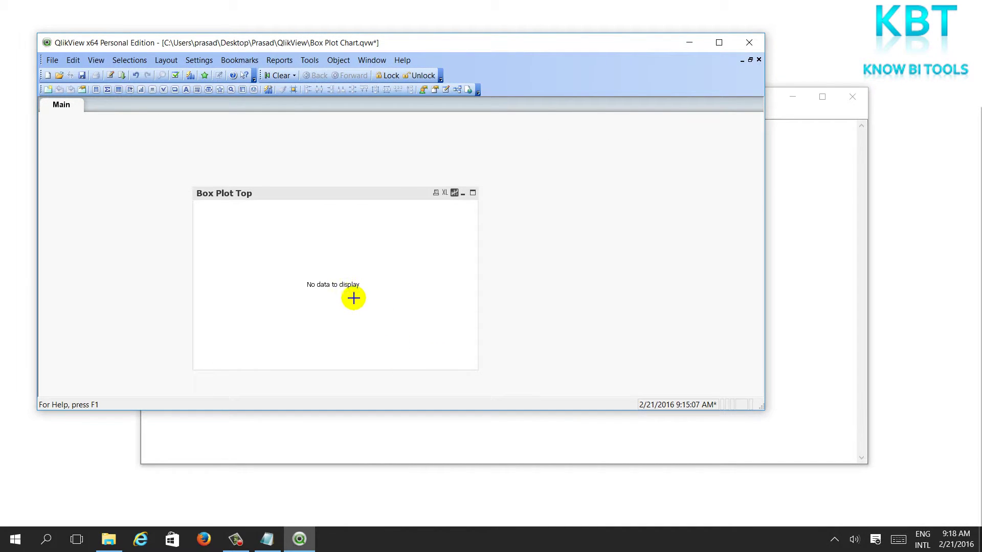
Step: Open the chart's properties and browse the box plot expressions in the expression tree
right_click(354, 268)
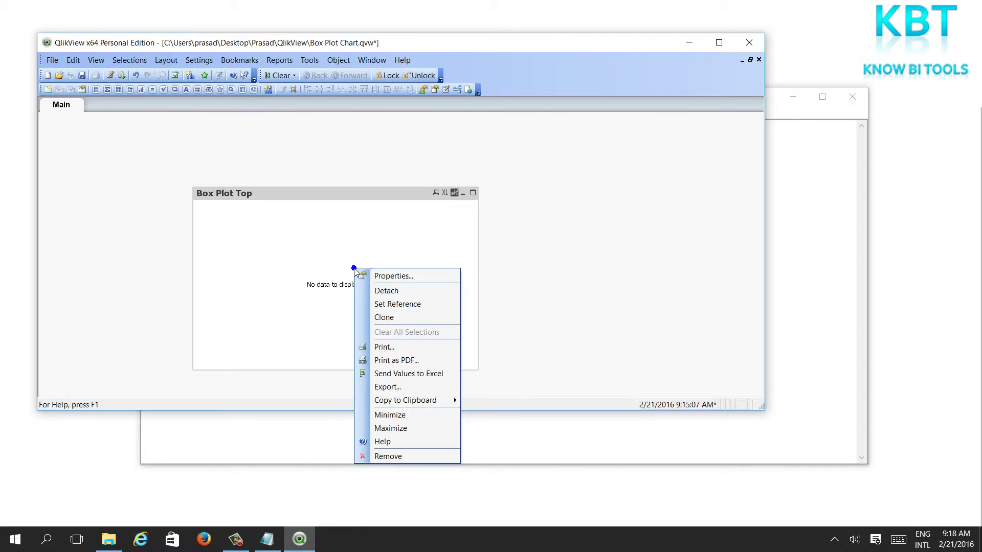
left_click(383, 275)
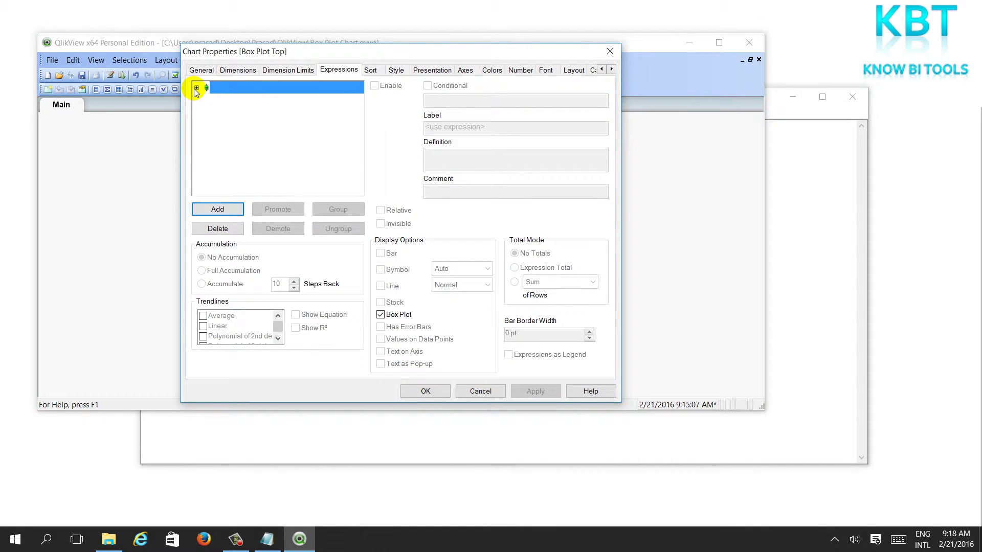
left_click(197, 89)
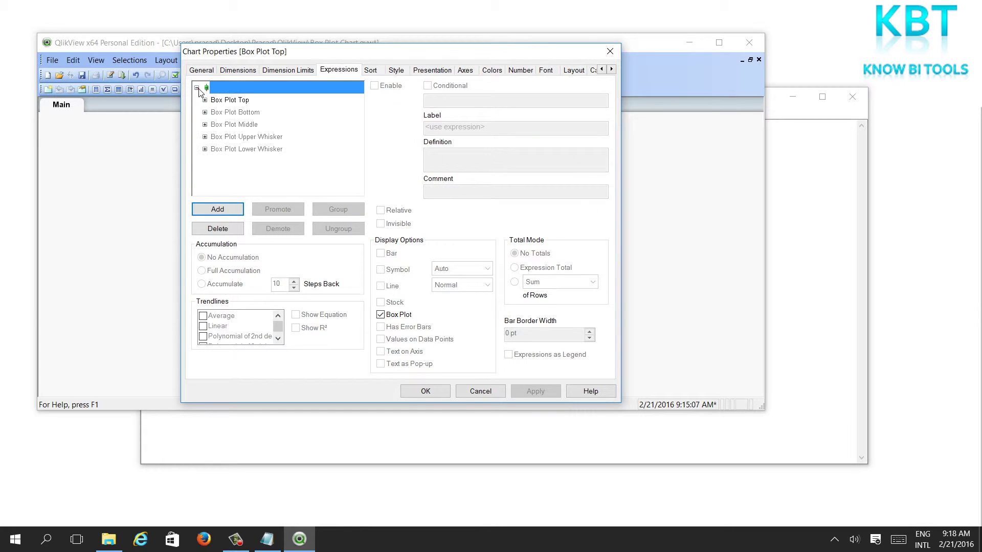
left_click(239, 105)
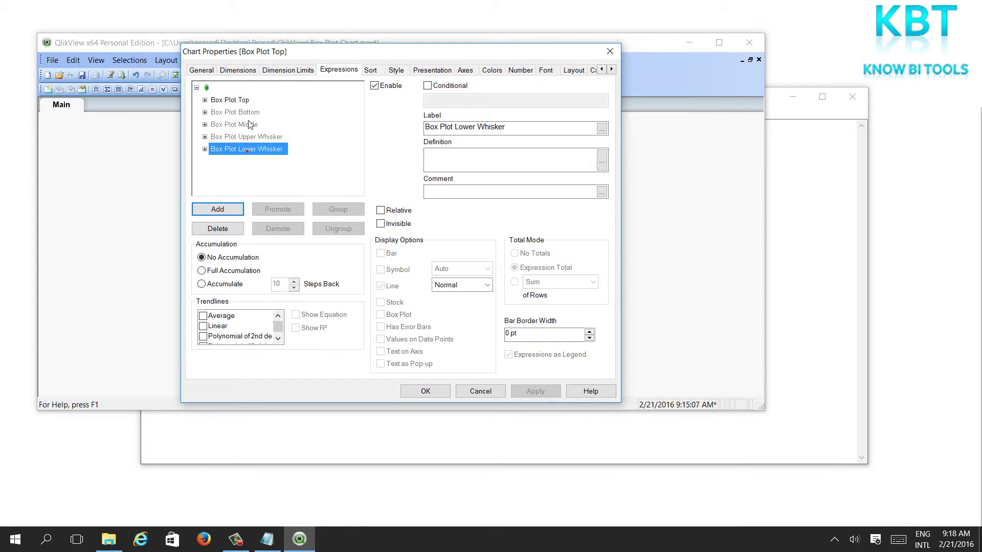
left_click(231, 100)
left_click(246, 125)
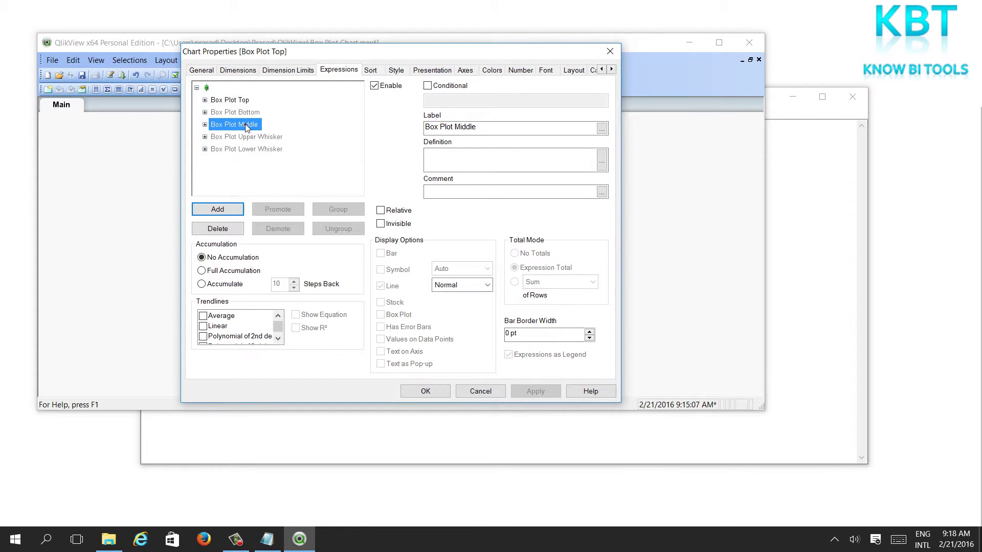
left_click(230, 100)
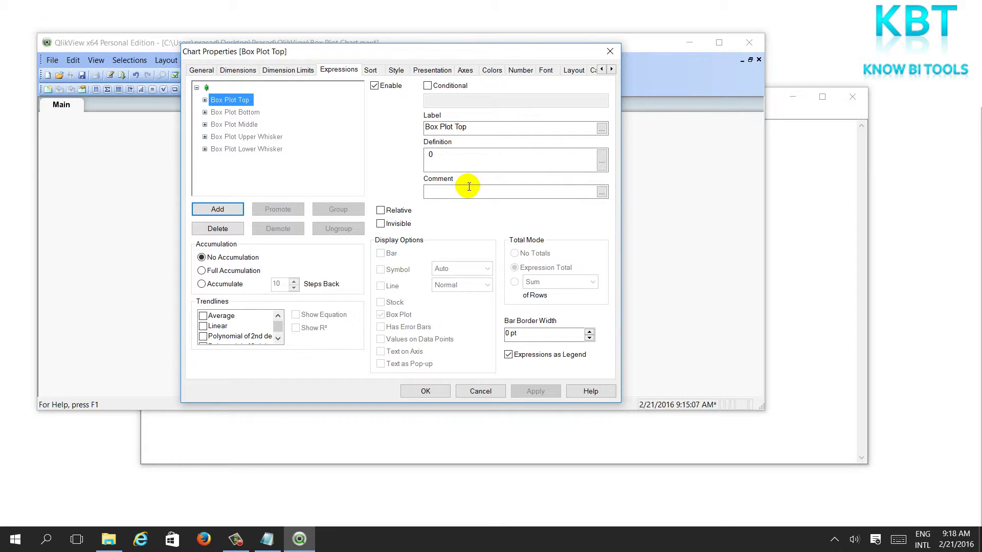
Step: Replace Box Plot Top's placeholder 0 with Fractile(Value,.75)
right_click(227, 105)
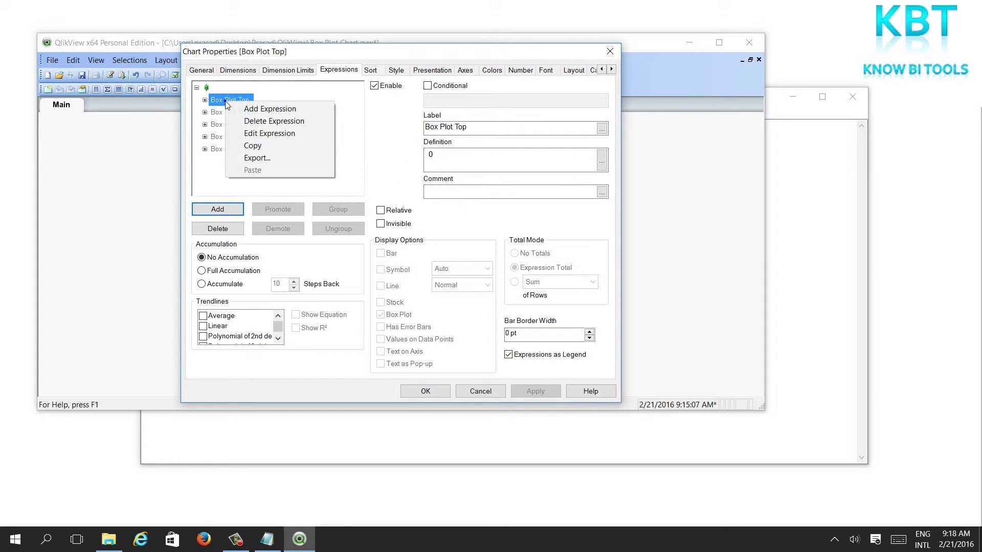
left_click(248, 132)
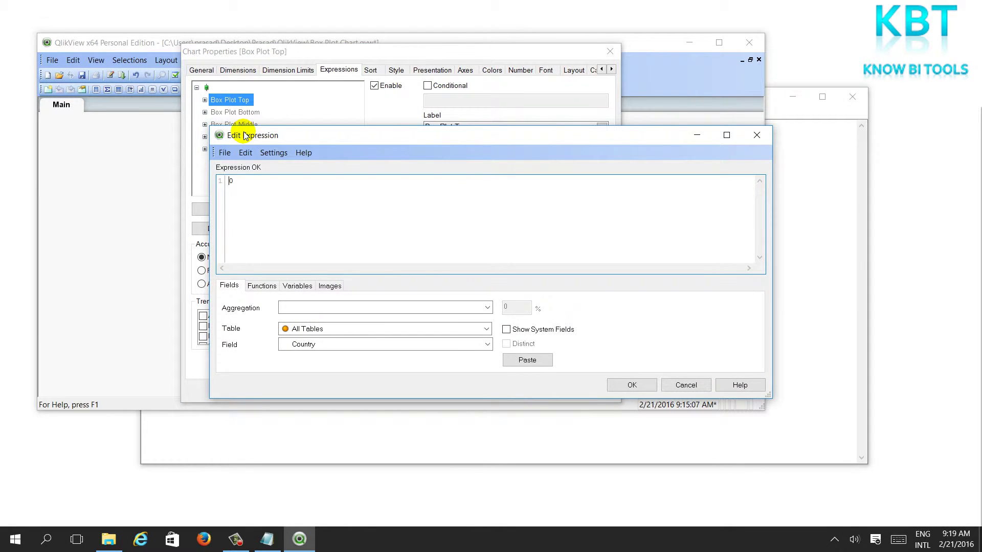
key("BackSpace")
type("Fractile")
type("(")
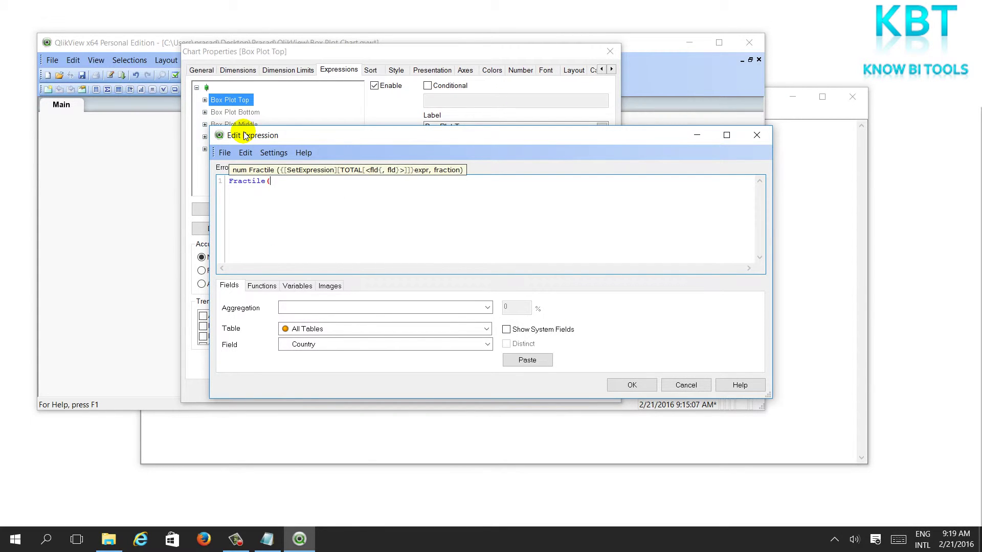
type("Va")
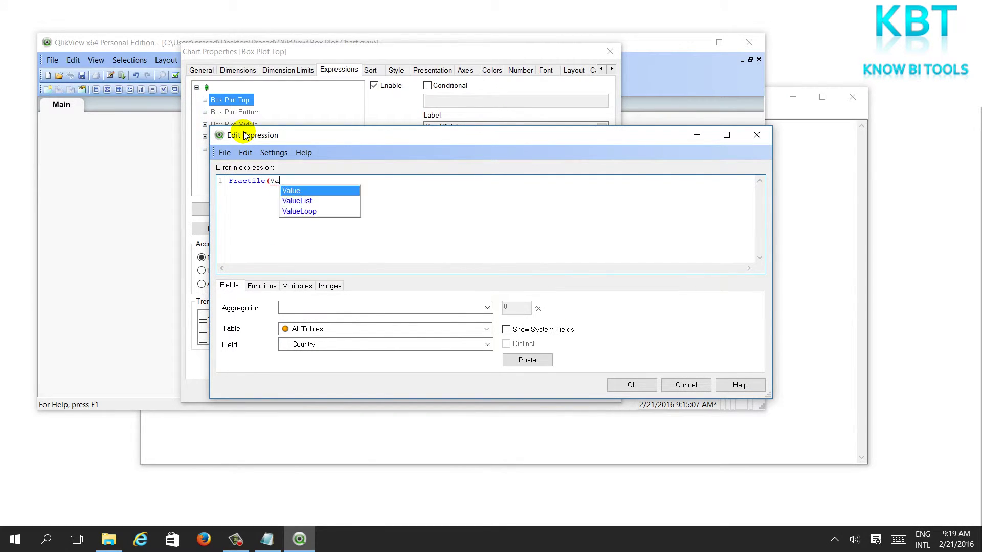
type("lue,.75")
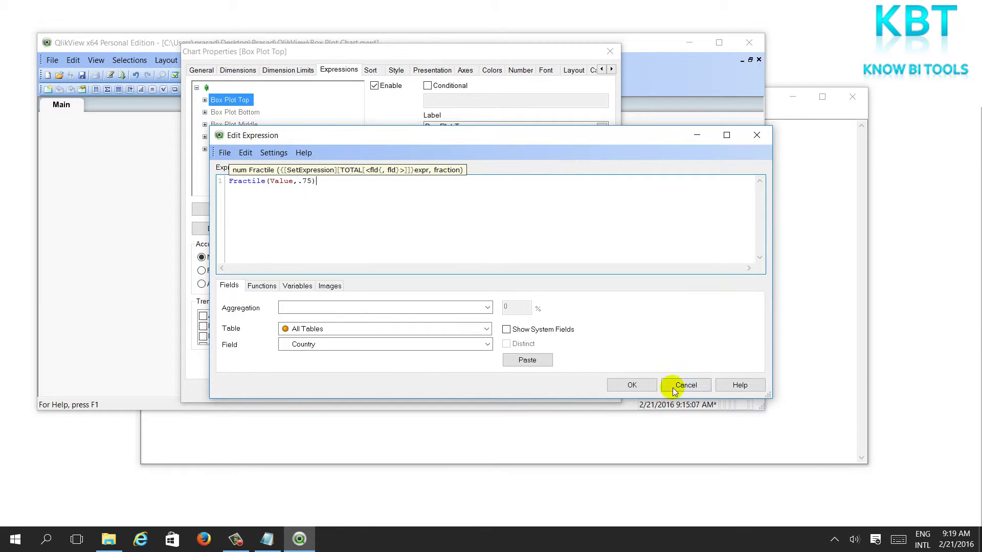
left_click(636, 385)
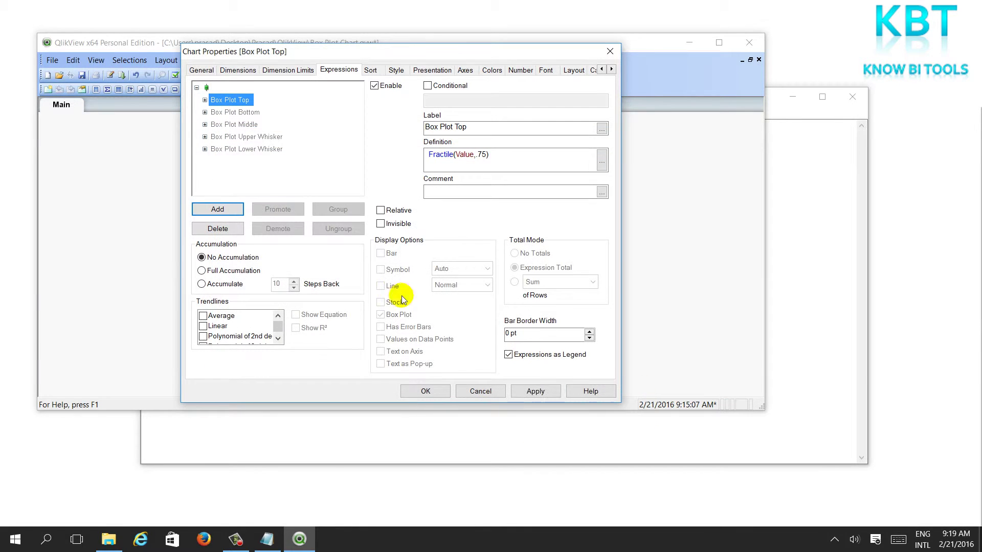
Step: Enter Fractile(Value,.25) as the Box Plot Bottom definition
right_click(235, 113)
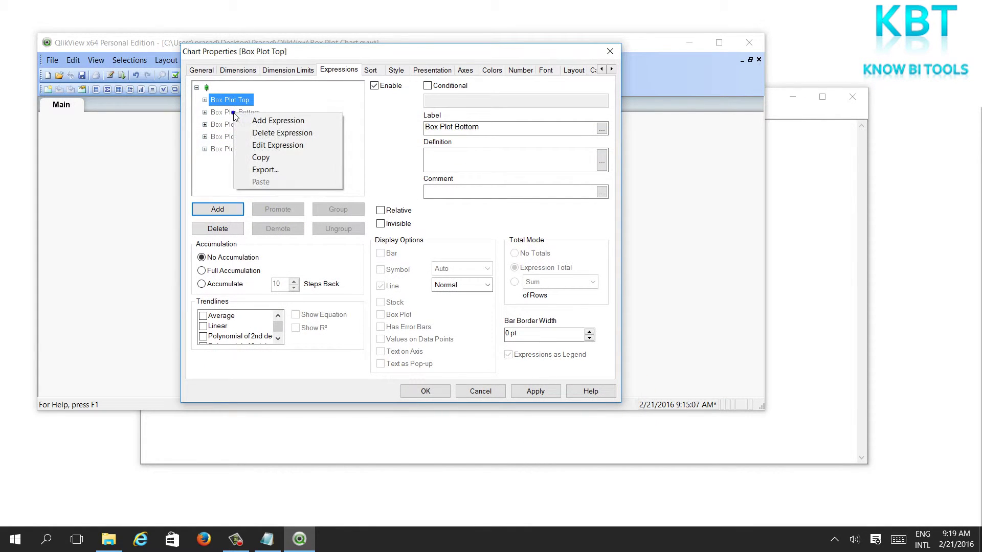
left_click(263, 147)
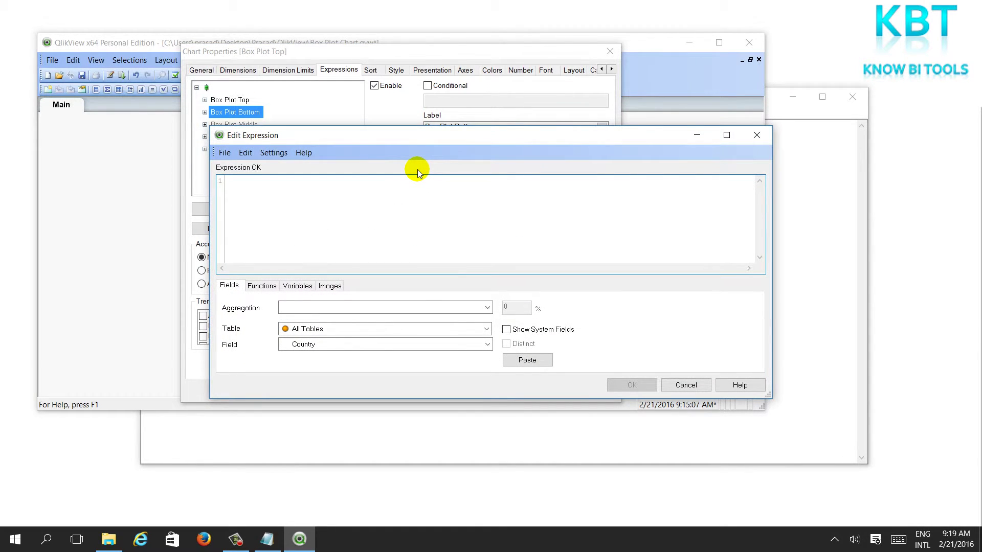
type("Fract")
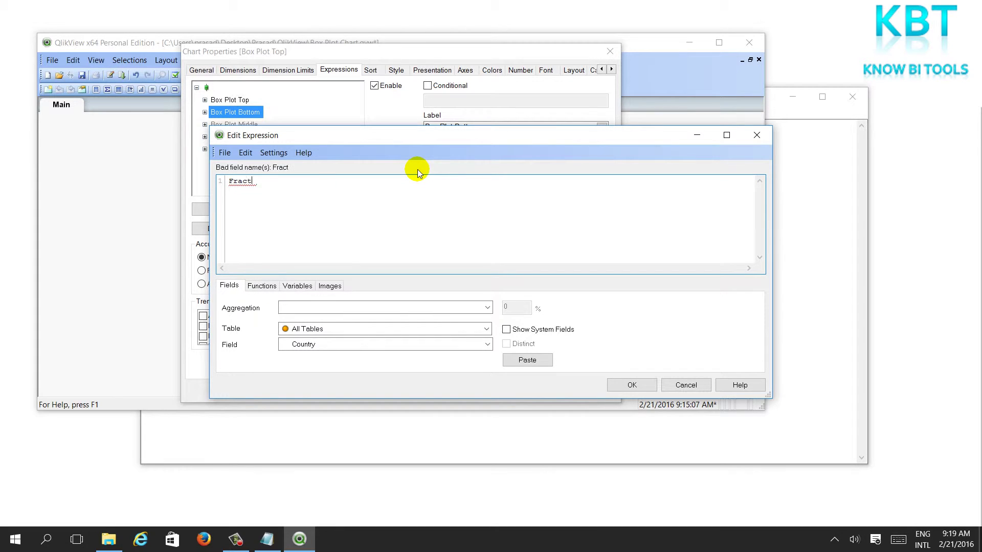
type("ile")
key("Escape")
type("(Value")
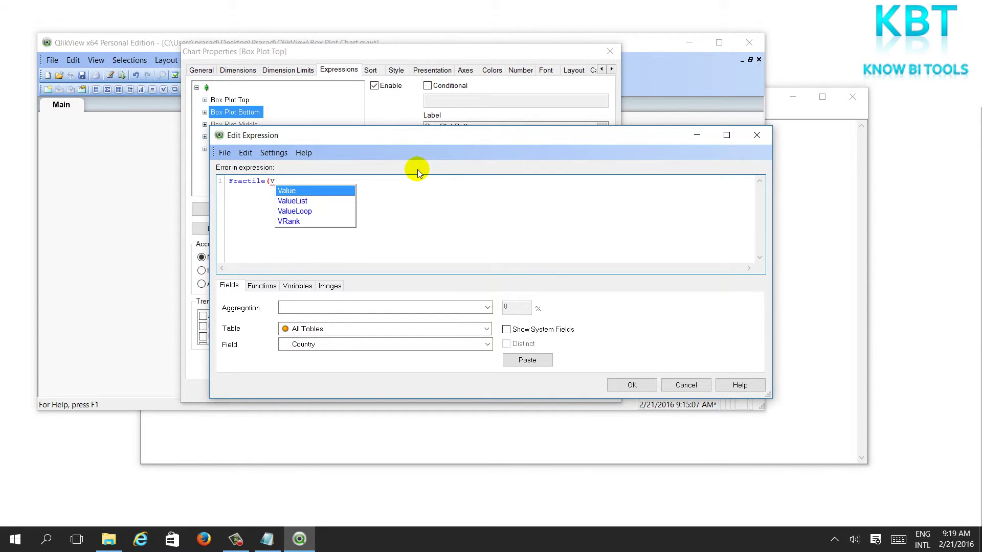
key("Escape")
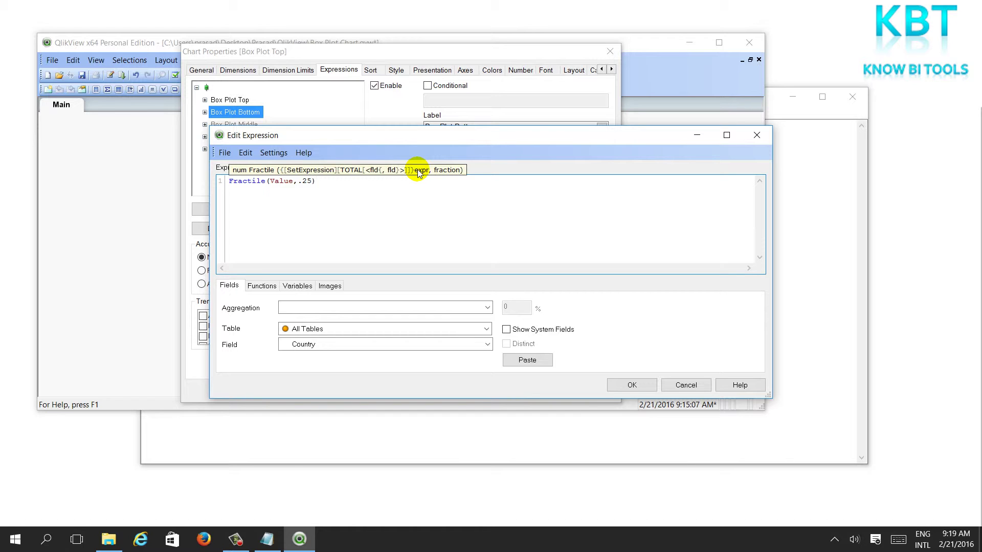
left_click(645, 386)
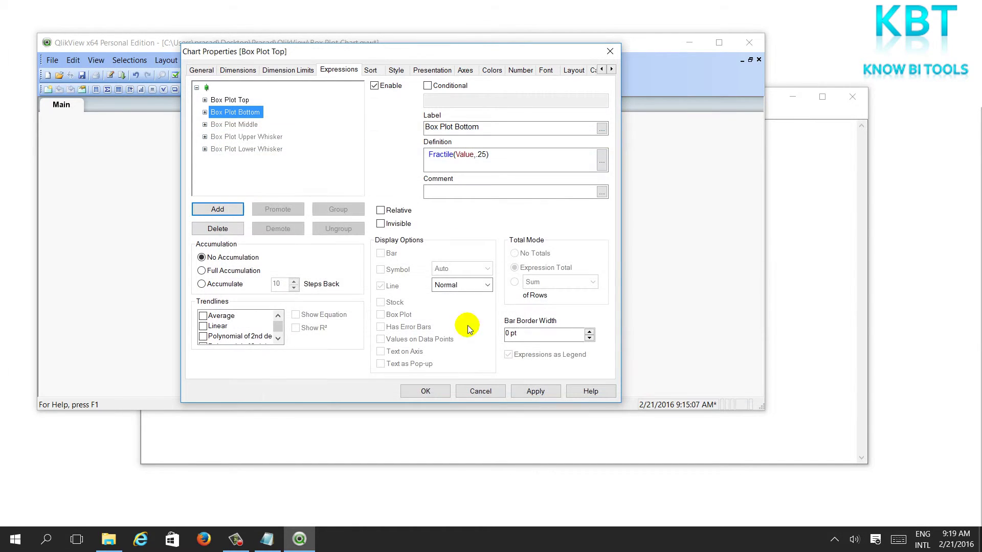
Step: Define Box Plot Middle as the median, Fractile(Value,.5)
right_click(238, 125)
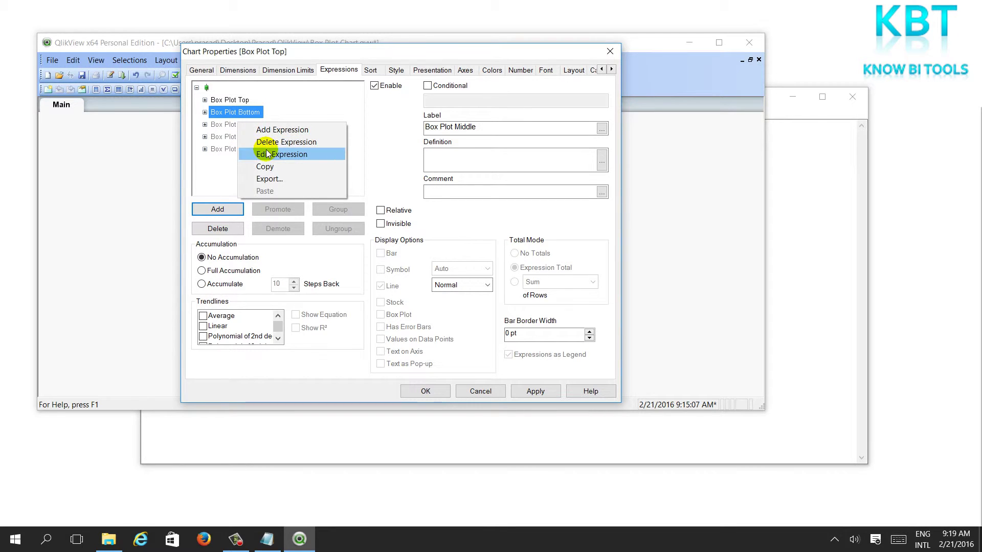
left_click(265, 154)
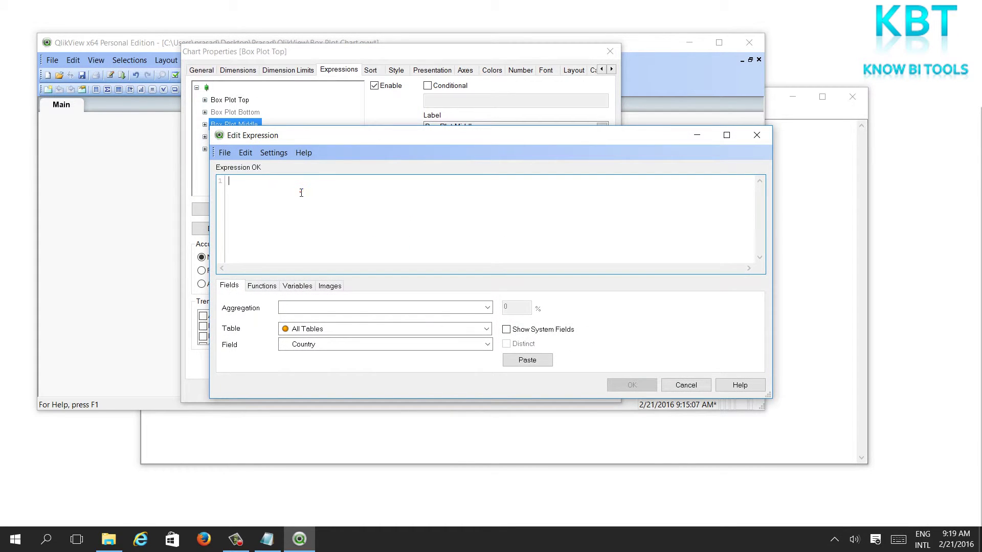
type("Fra")
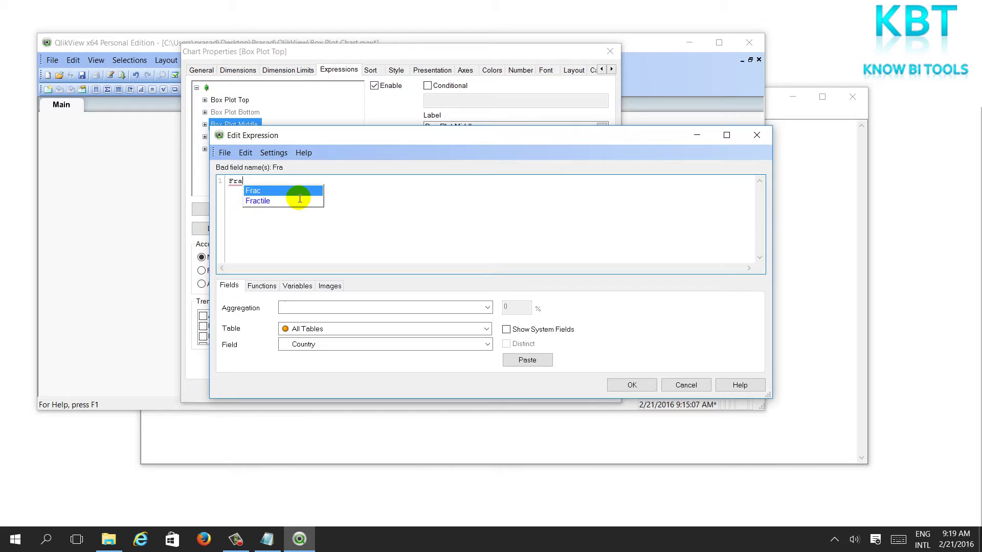
type("ctile(")
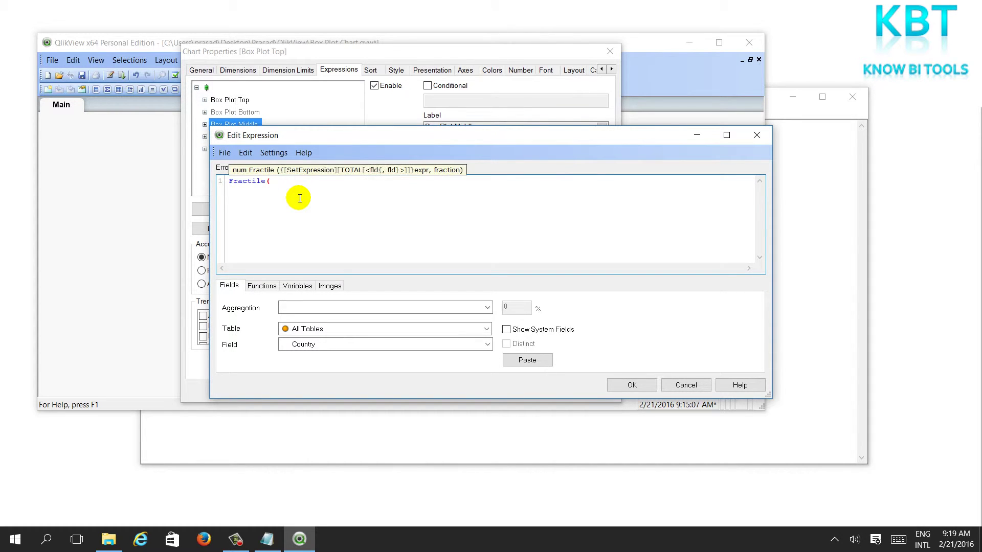
type("Value,.5")
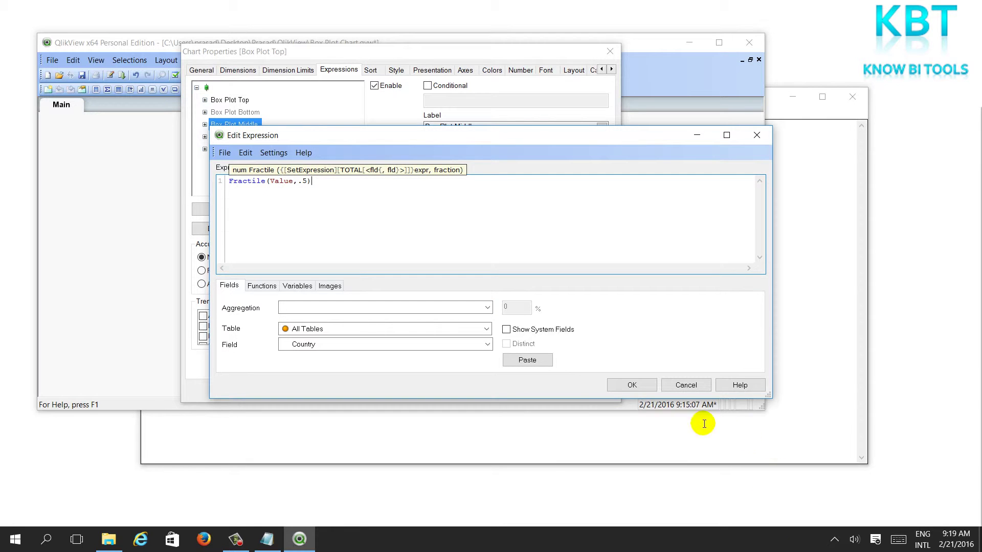
left_click(633, 385)
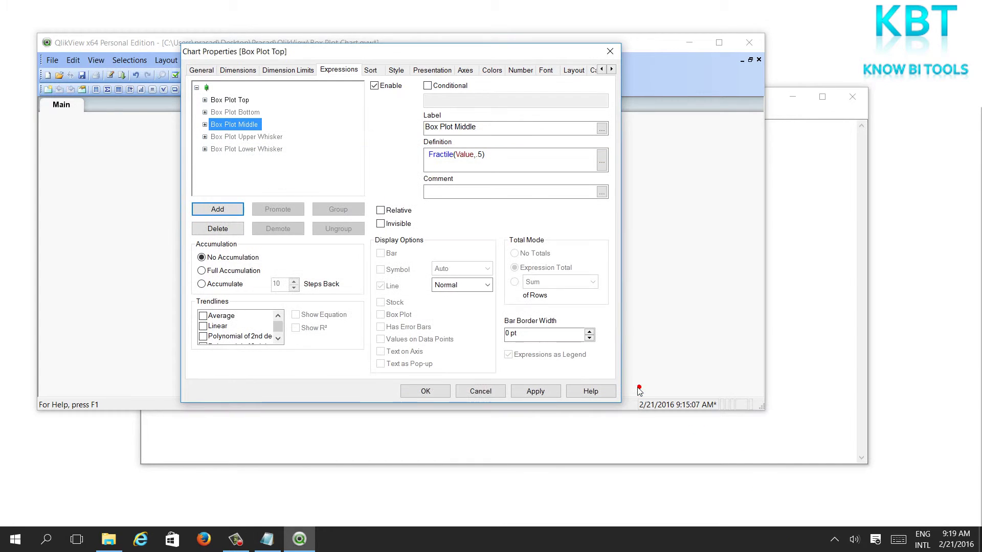
Step: Define Box Plot Upper Whisker as Max(Value)
right_click(262, 137)
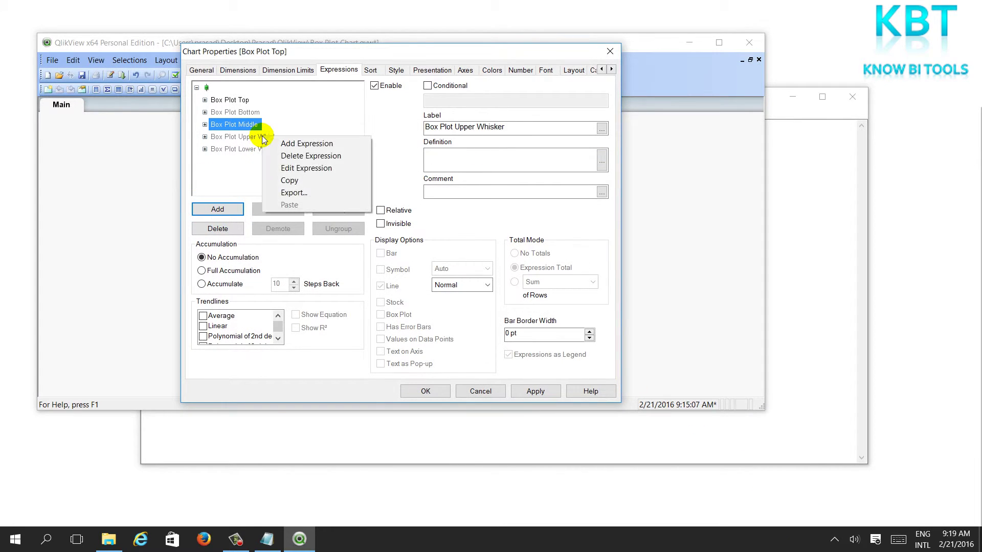
left_click(292, 168)
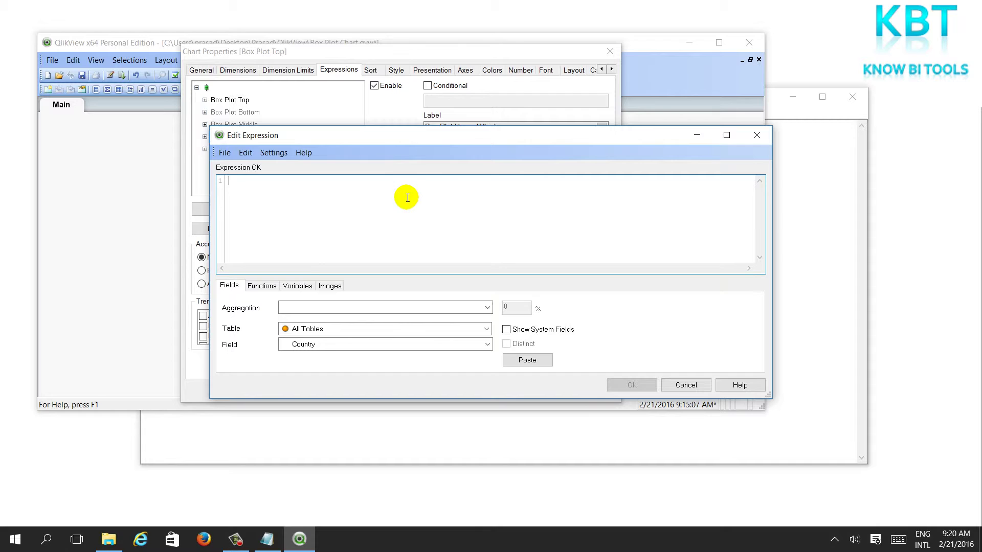
type("max(")
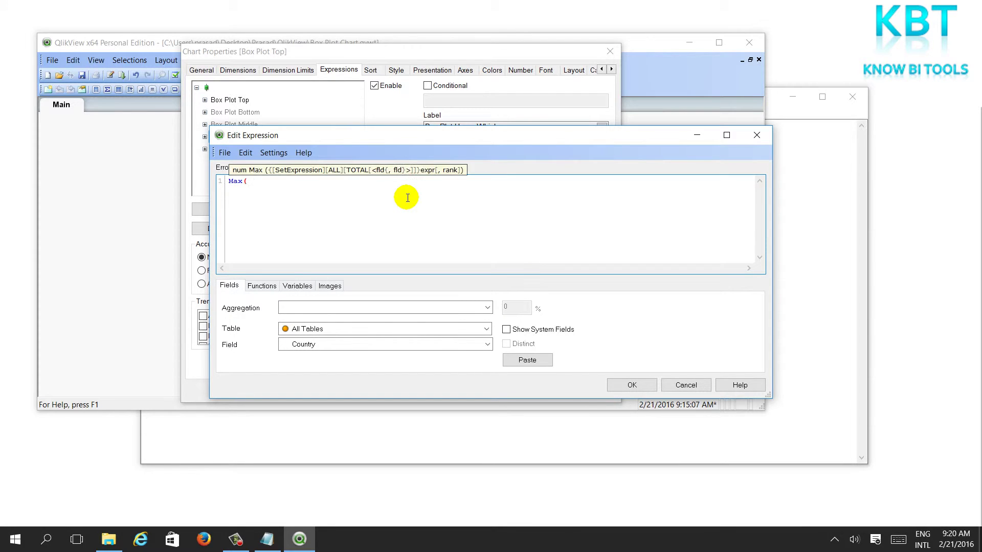
type("Value")
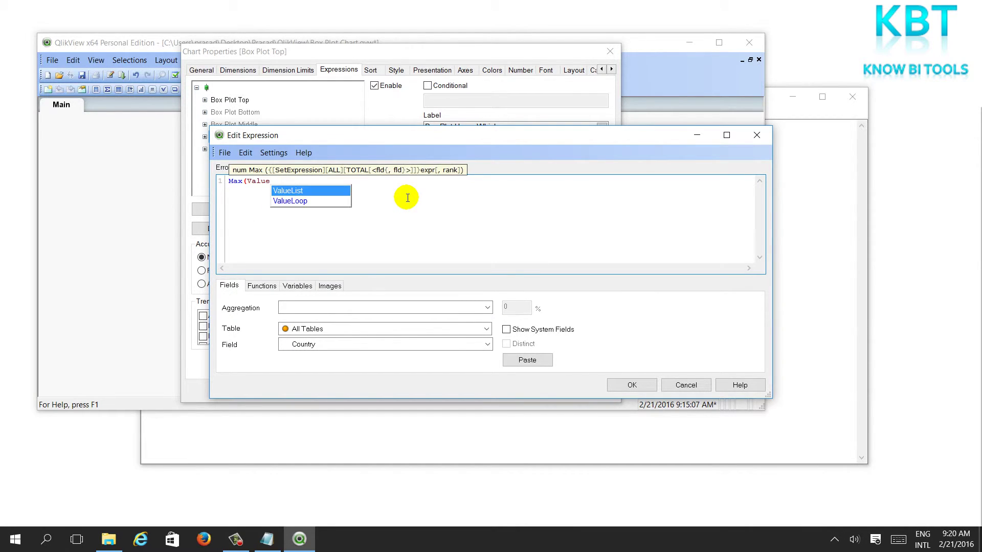
type(")")
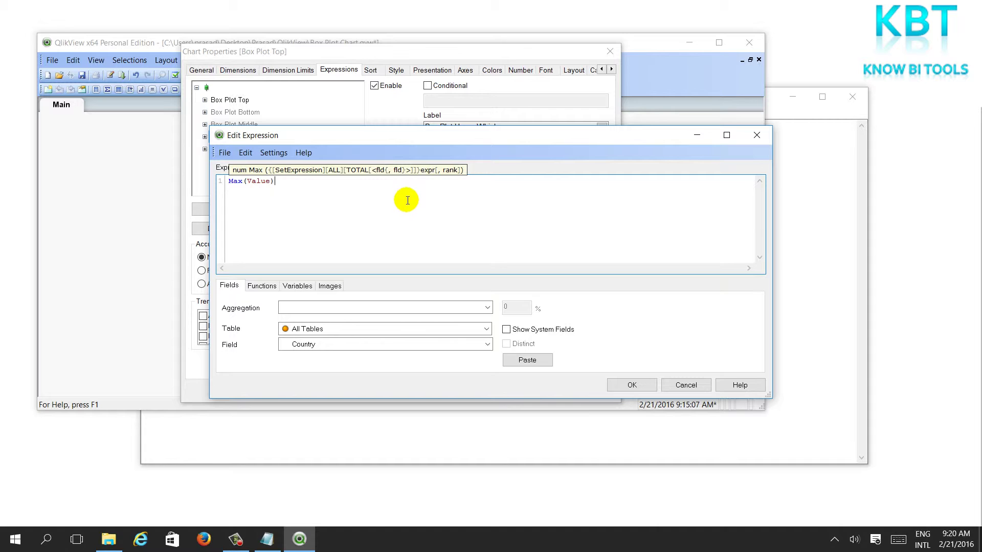
left_click(631, 385)
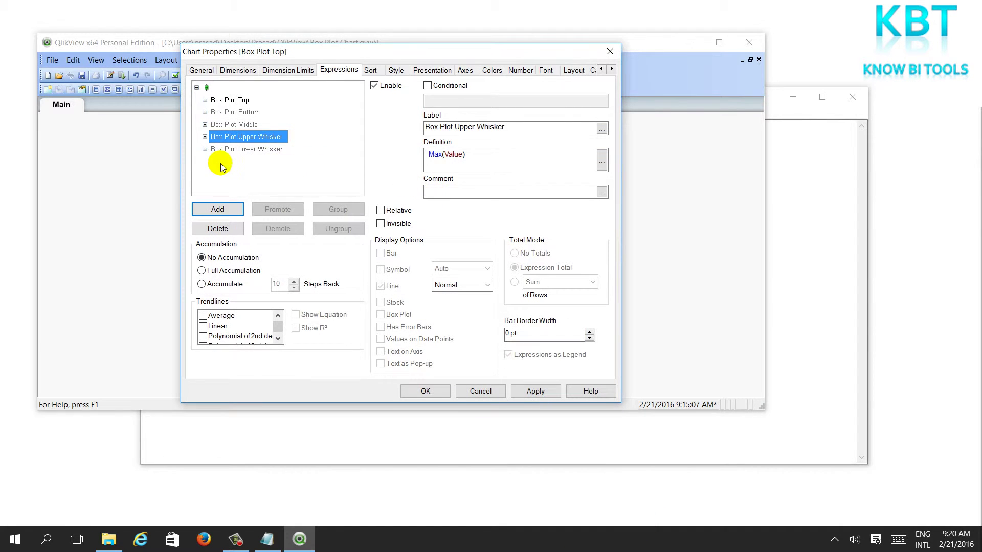
Step: Define Box Plot Lower Whisker as Min(Value), removing a stray trailing comma
right_click(236, 148)
left_click(266, 174)
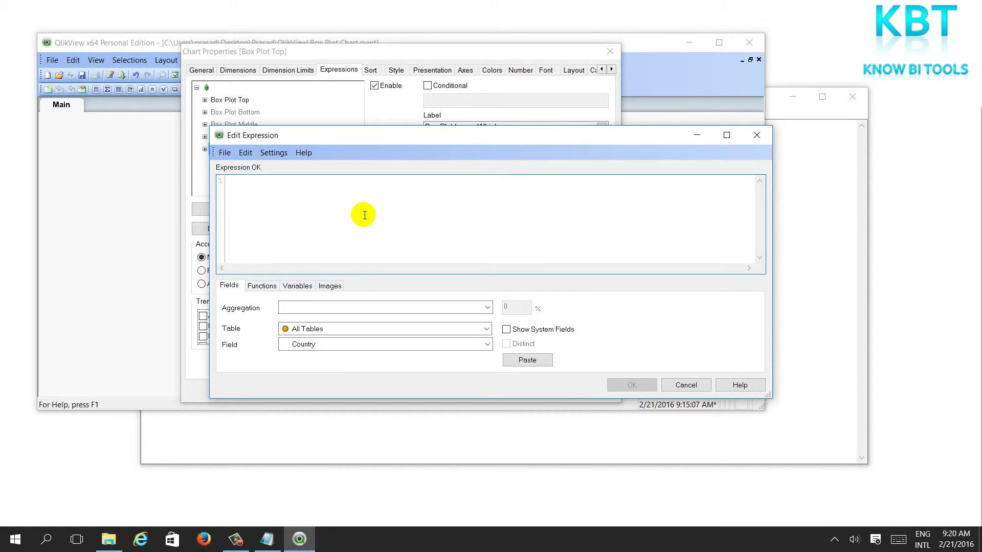
type("Min")
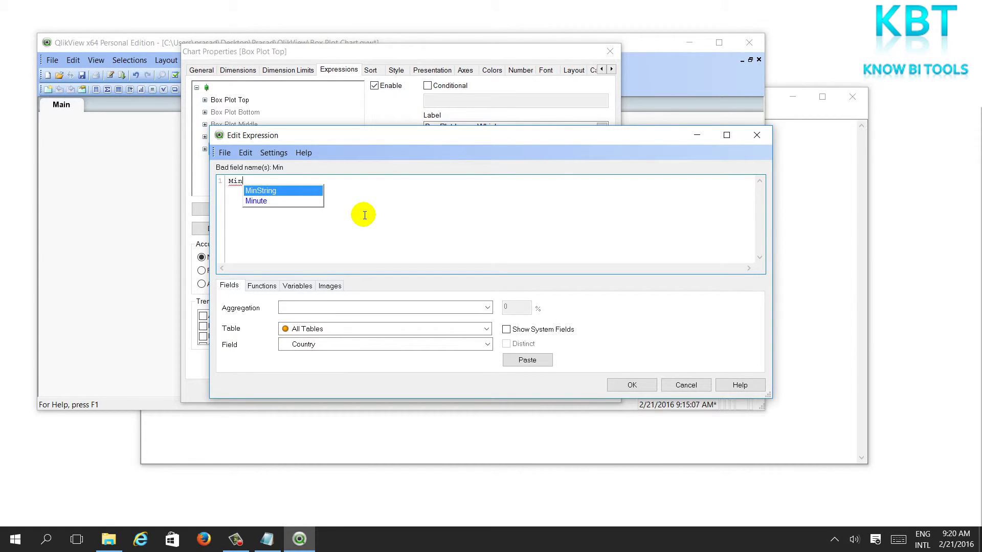
type("(Valu")
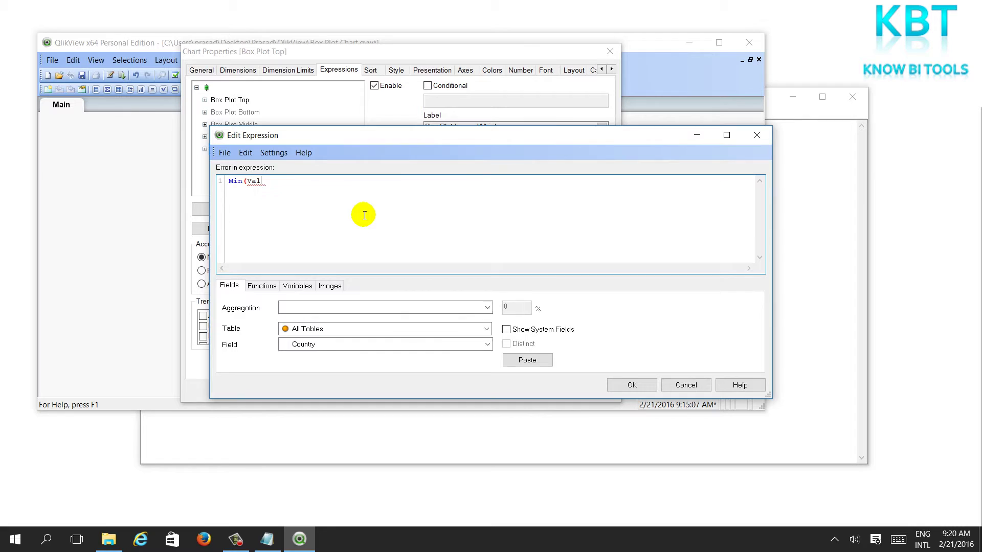
type("e,")
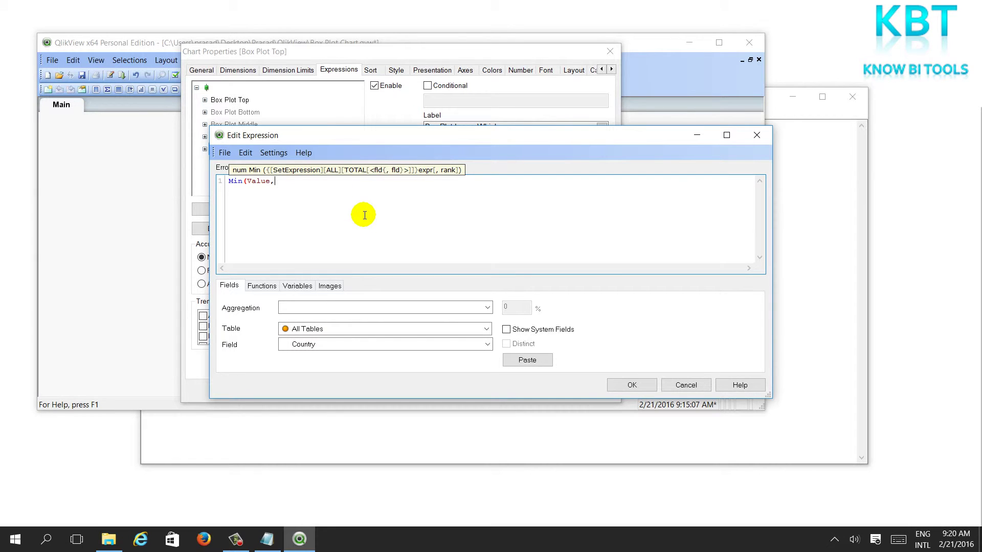
key("BackSpace")
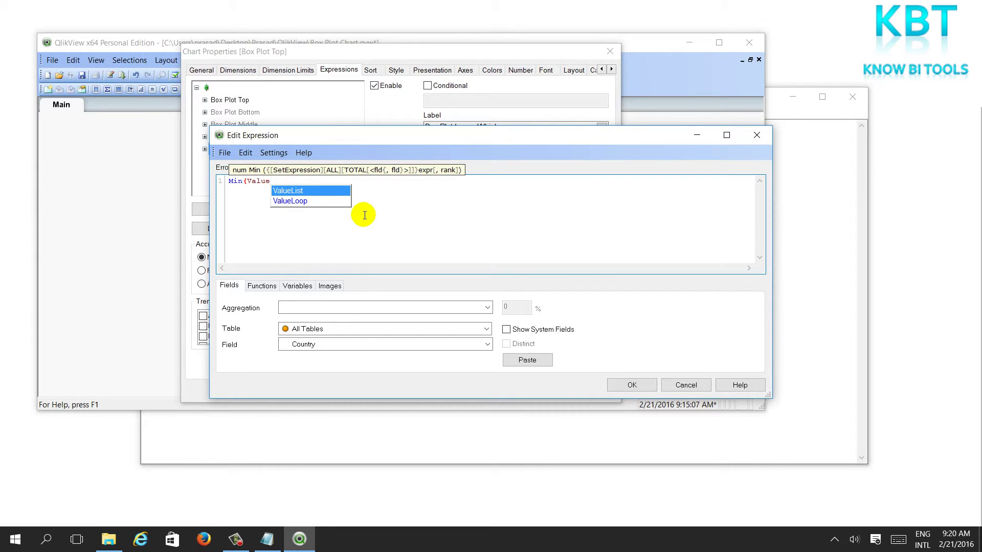
type(")")
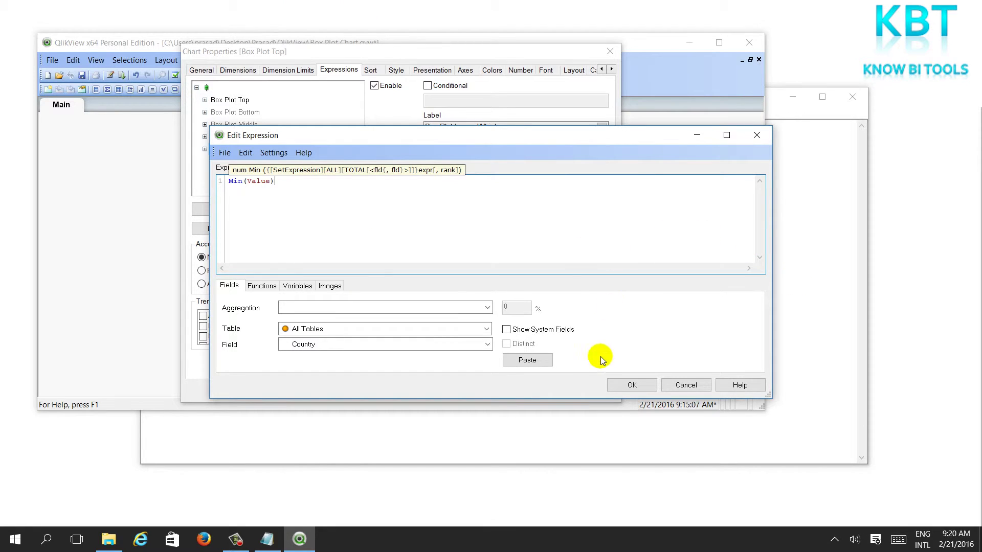
left_click(619, 381)
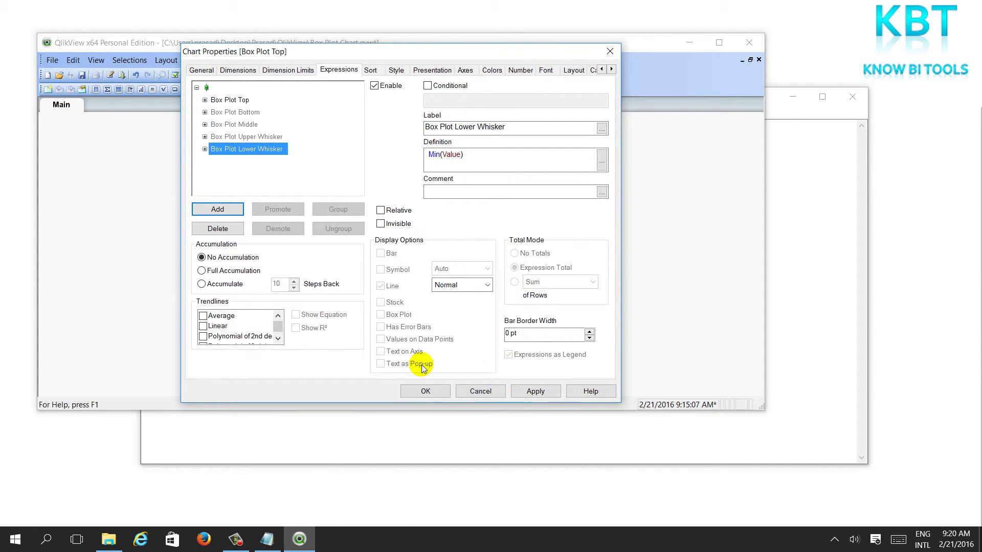
Step: Collapse the box plot expression group and start a new empty chart expression
left_click(425, 393)
left_click(218, 209)
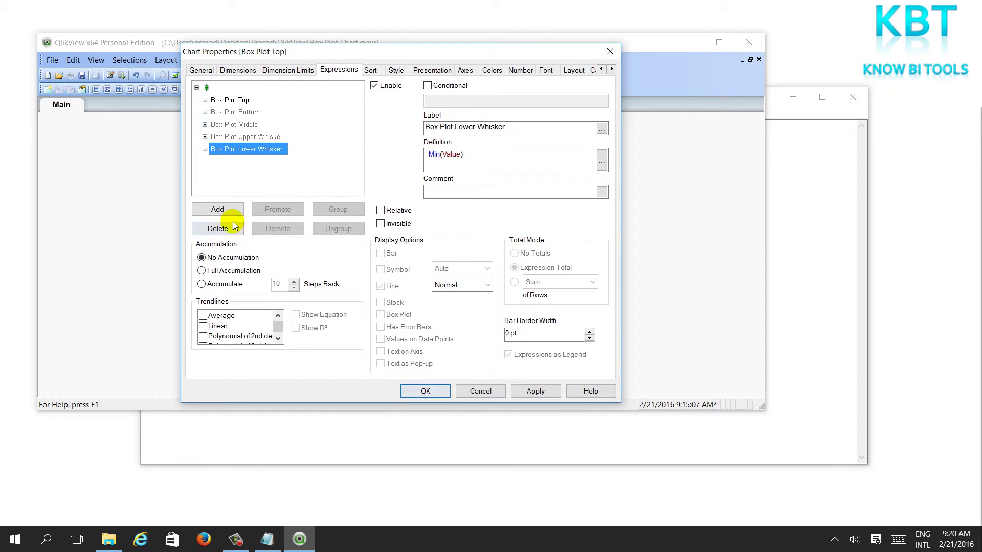
left_click(196, 89)
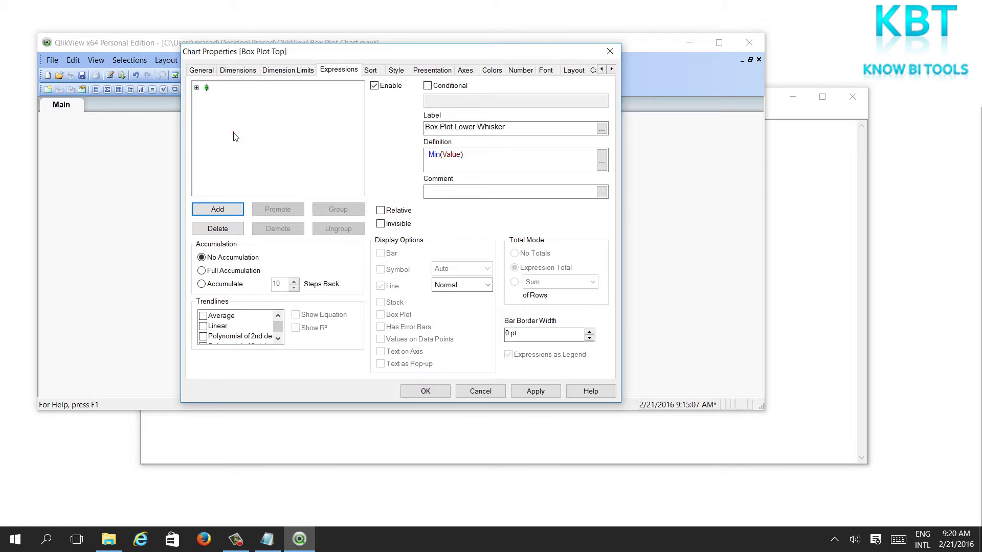
left_click(222, 206)
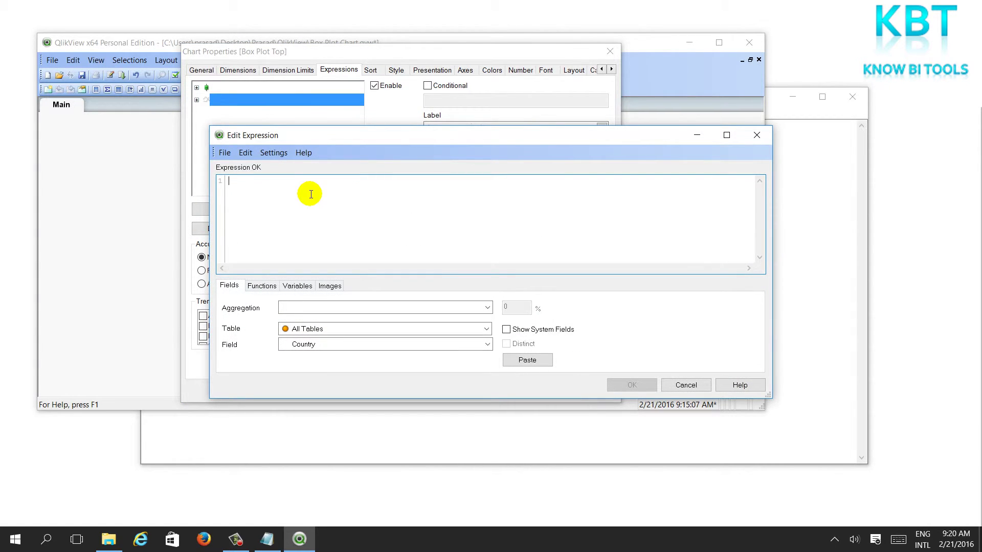
type("Ma")
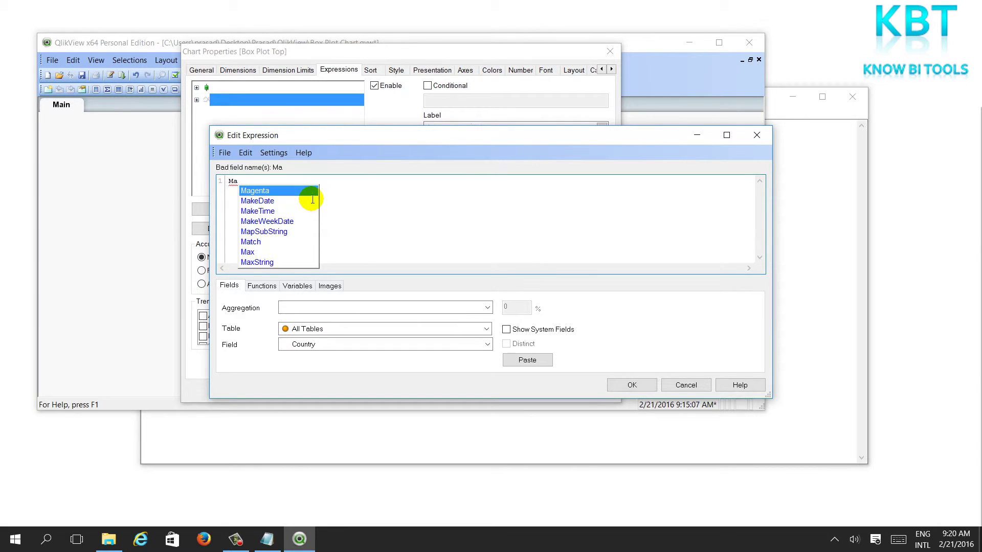
type("x(Val")
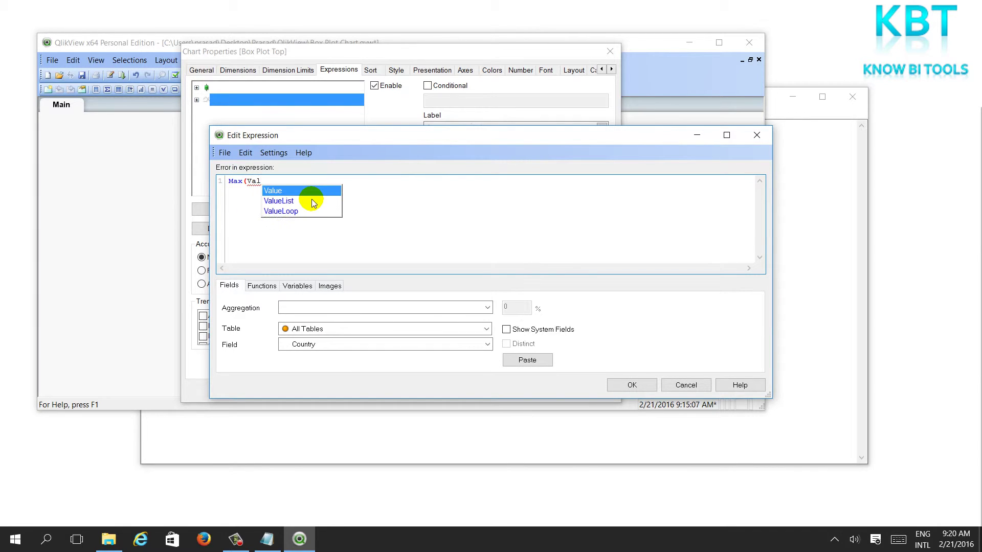
type("ue)")
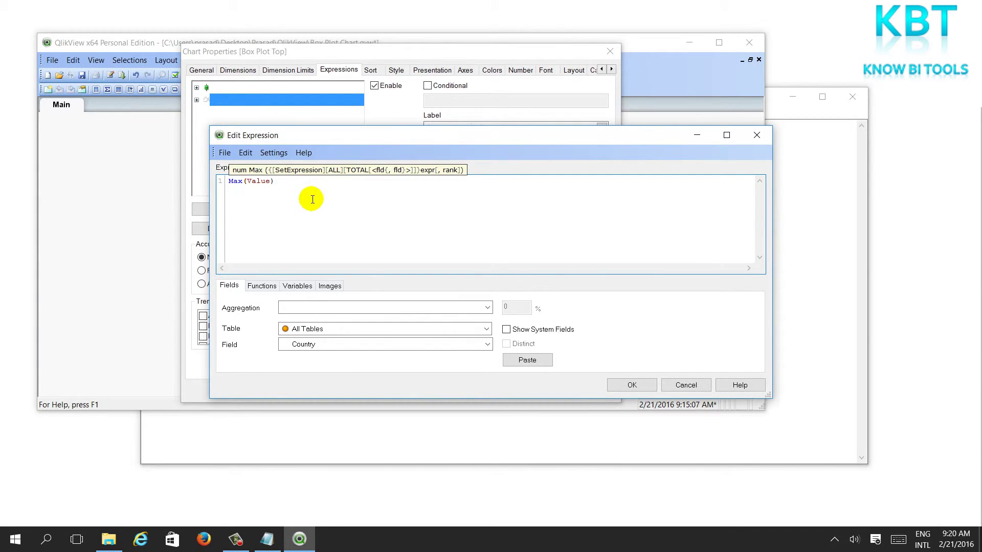
Step: Add Max(Value) and Min(Value) as standalone expressions beside the box plot group
left_click(630, 385)
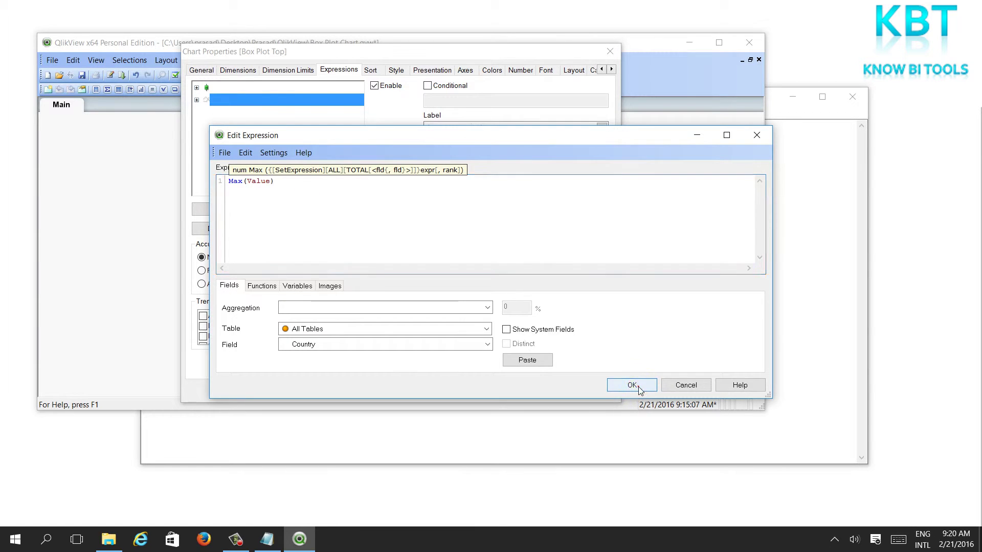
left_click(221, 207)
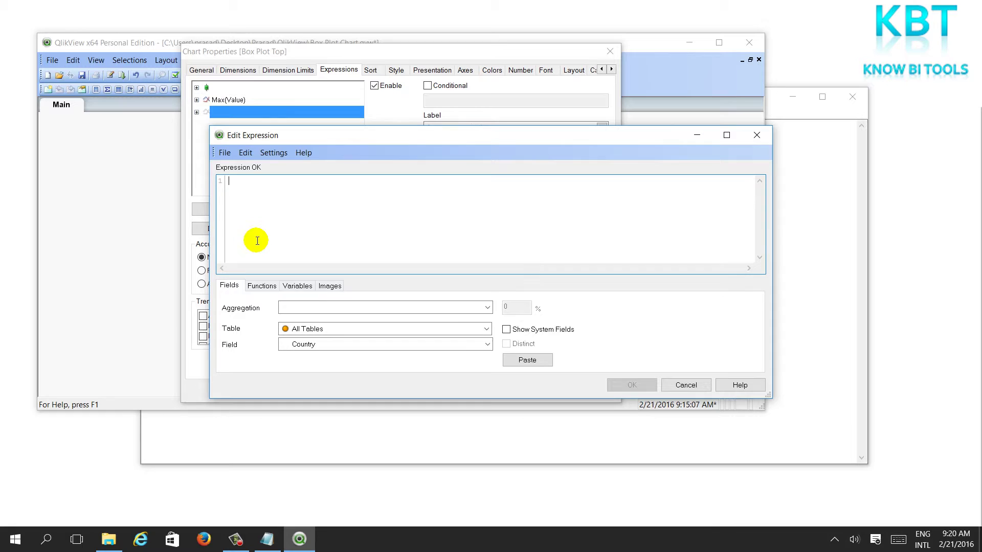
type("Min(V")
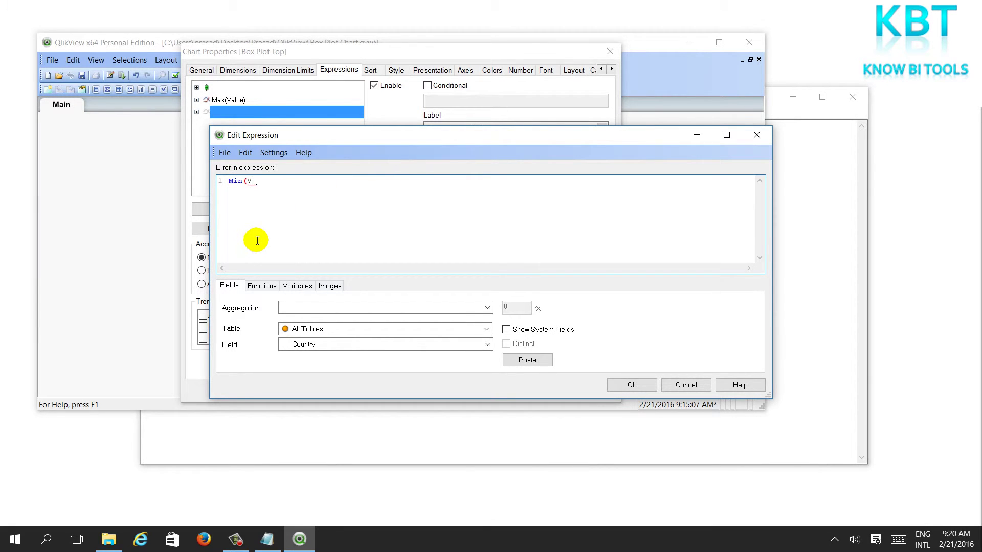
type("alue")
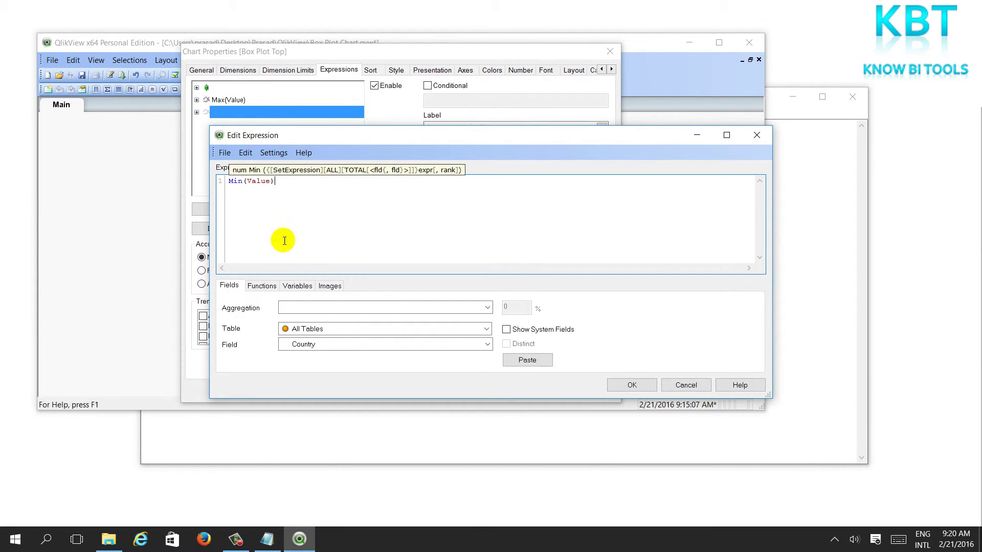
left_click(632, 385)
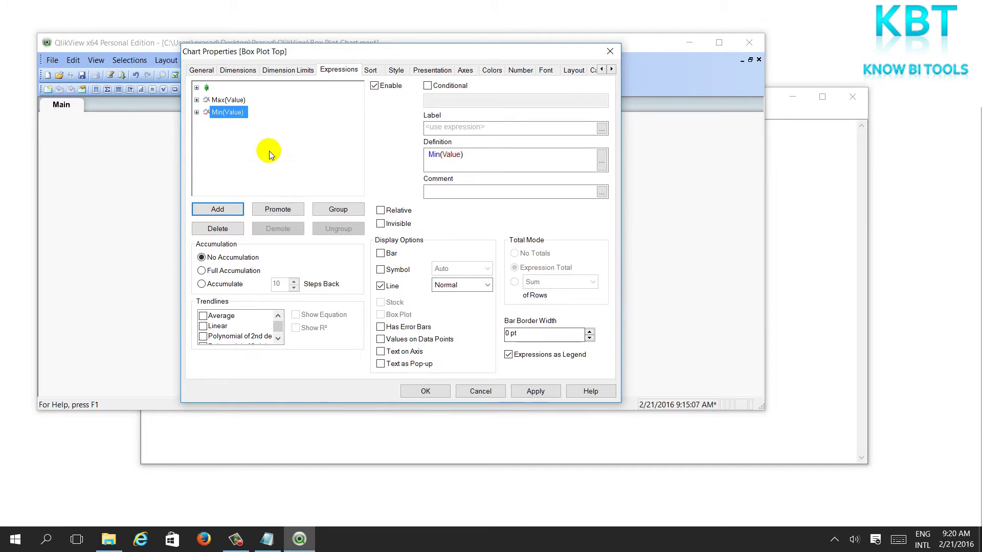
Step: Display Max(Value) and Min(Value) as circle symbols instead of lines
left_click(230, 100)
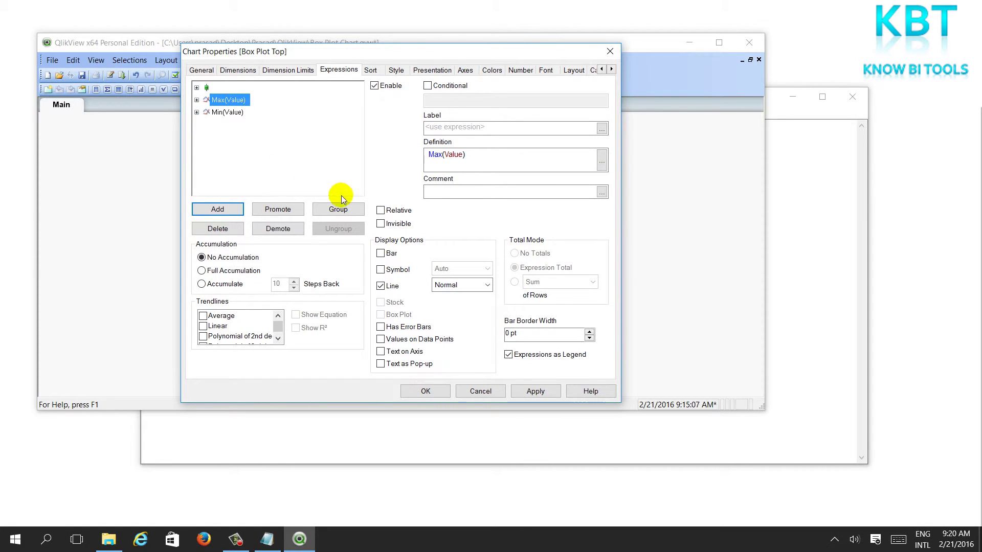
left_click(381, 285)
left_click(381, 269)
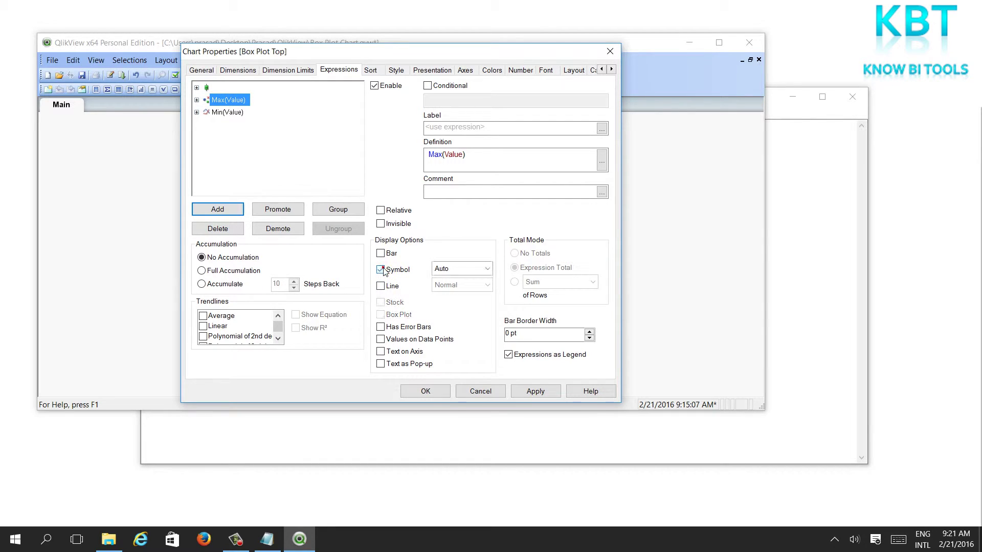
left_click(465, 269)
left_click(454, 295)
left_click(275, 152)
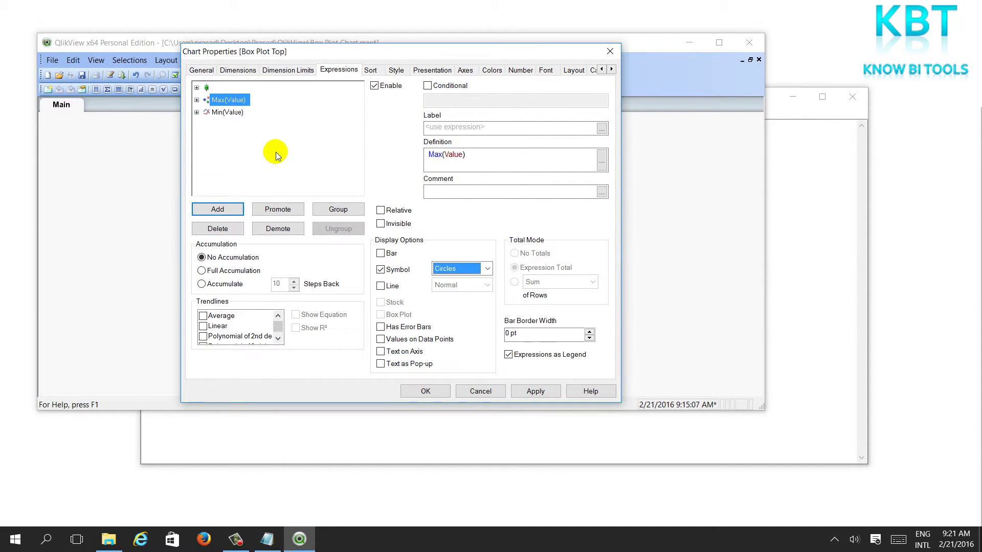
left_click(227, 112)
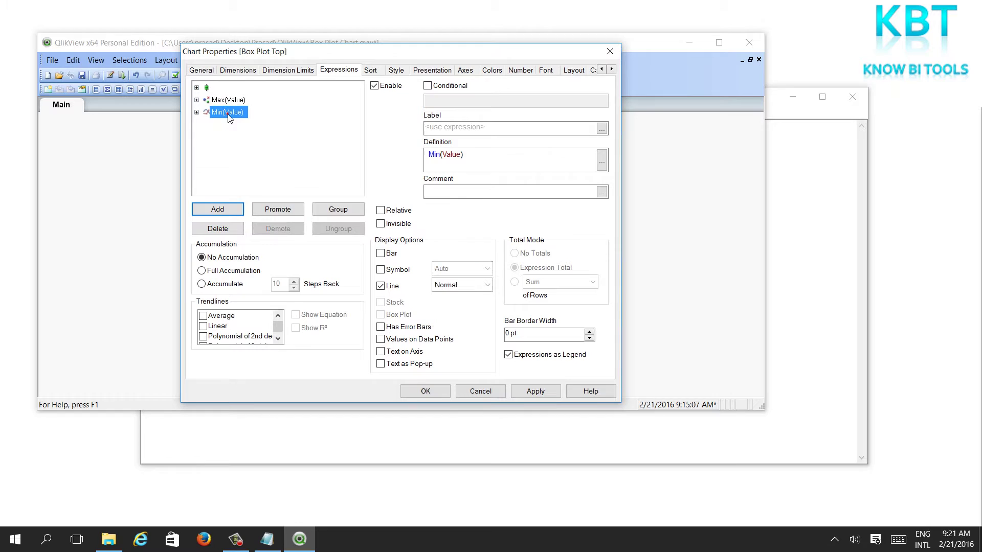
left_click(381, 285)
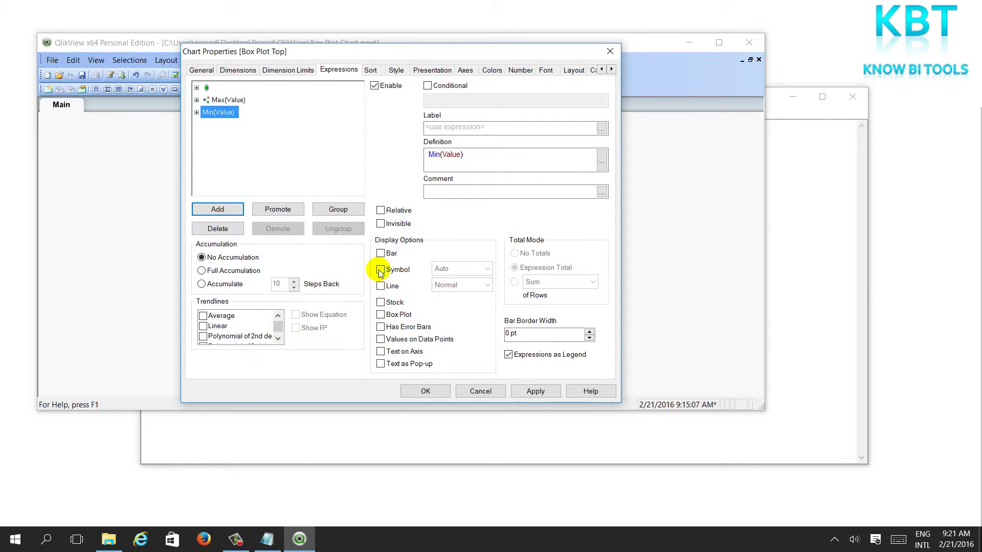
left_click(380, 270)
left_click(474, 269)
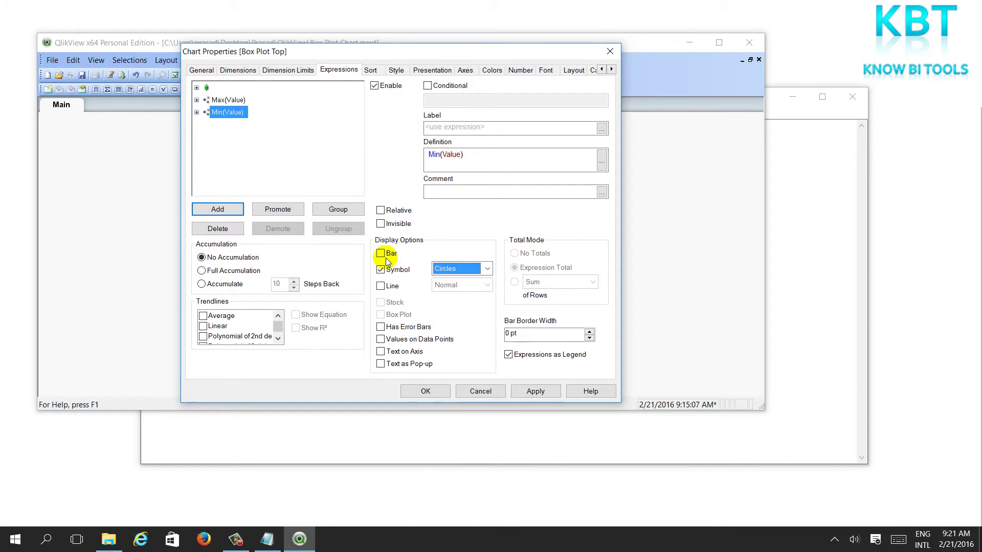
left_click(526, 393)
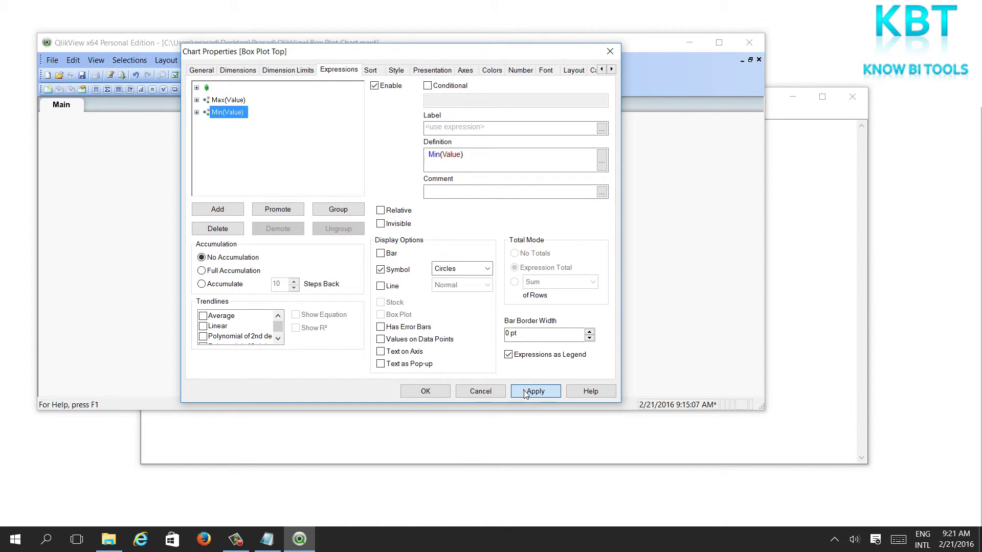
Step: Set the symbol size to 3 pt and turn off Show Legend
left_click(437, 70)
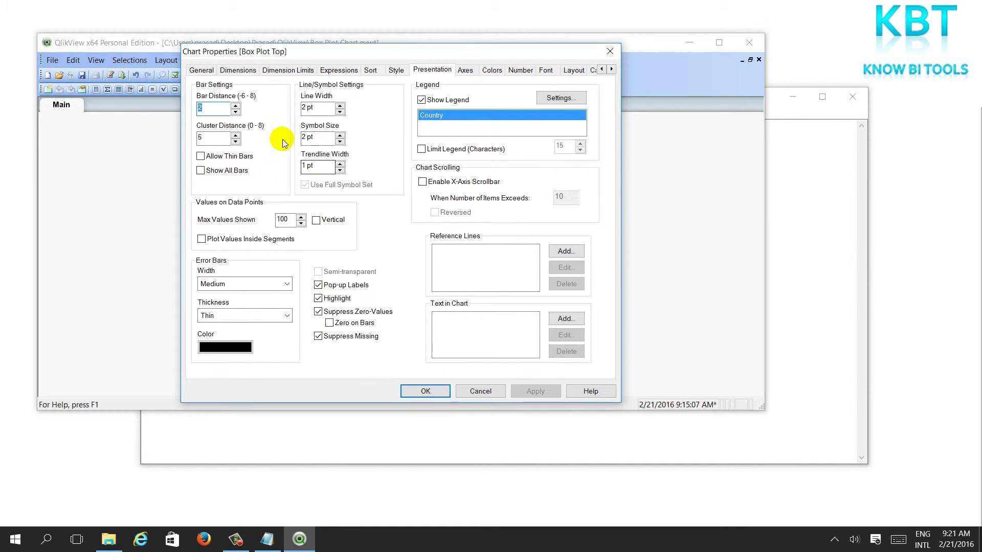
left_click(304, 138)
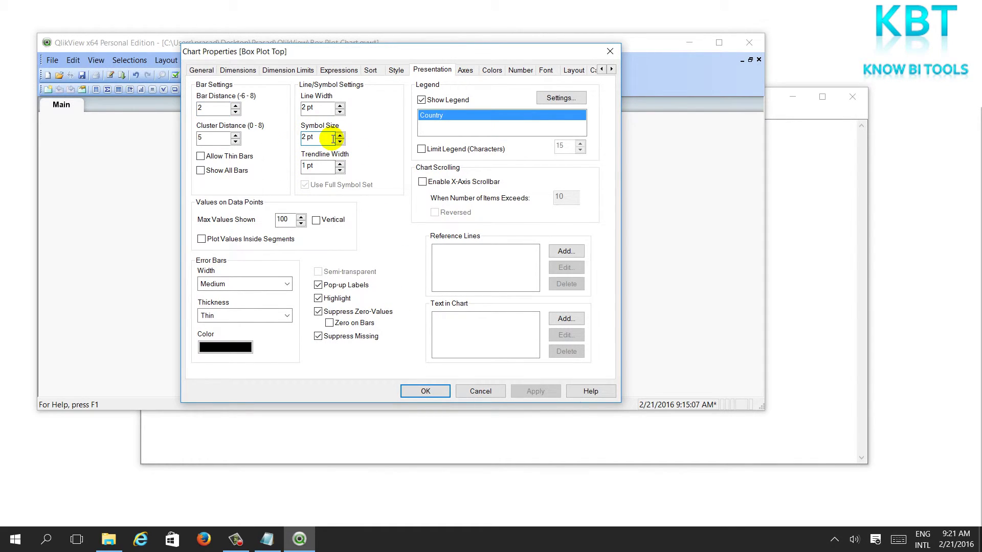
type("3")
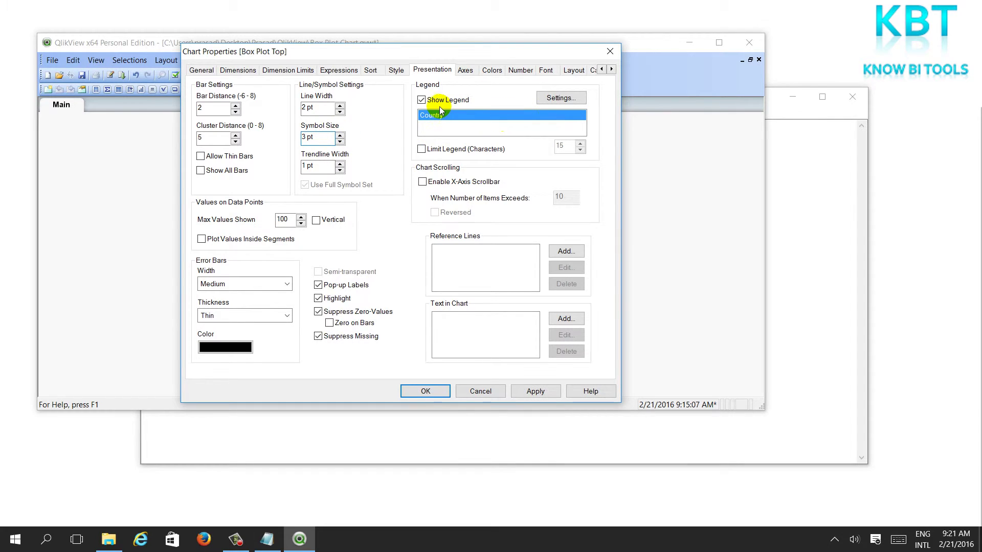
left_click(422, 101)
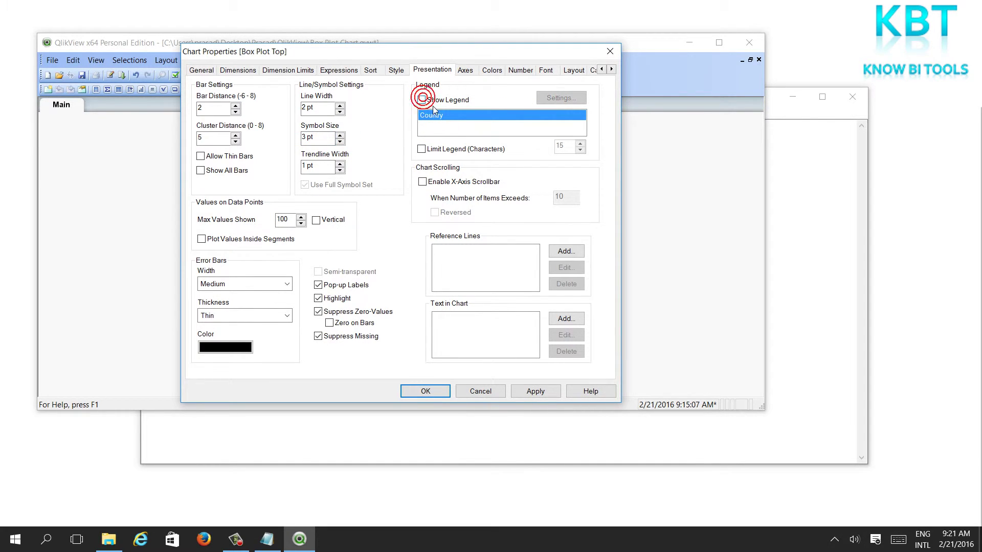
left_click(537, 393)
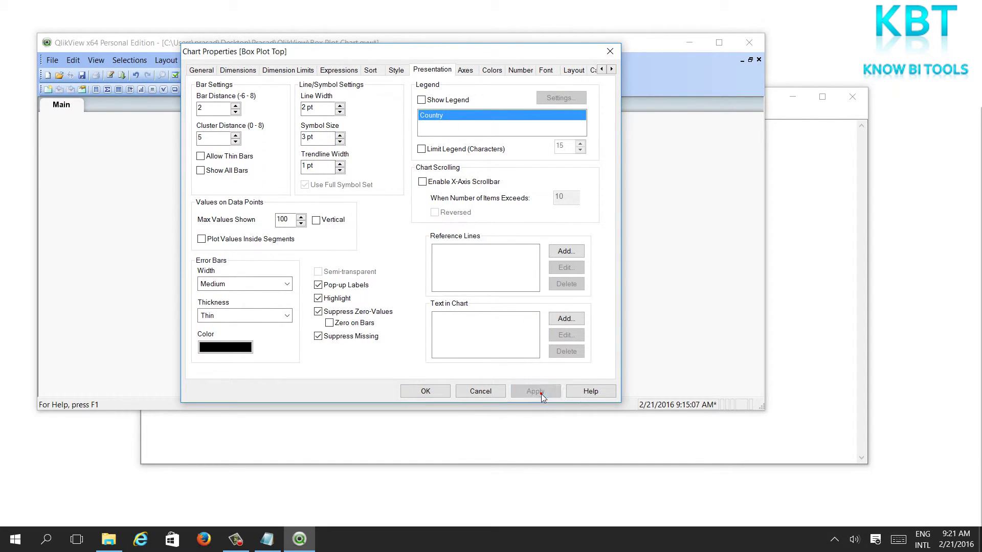
left_click(537, 392)
left_click(426, 393)
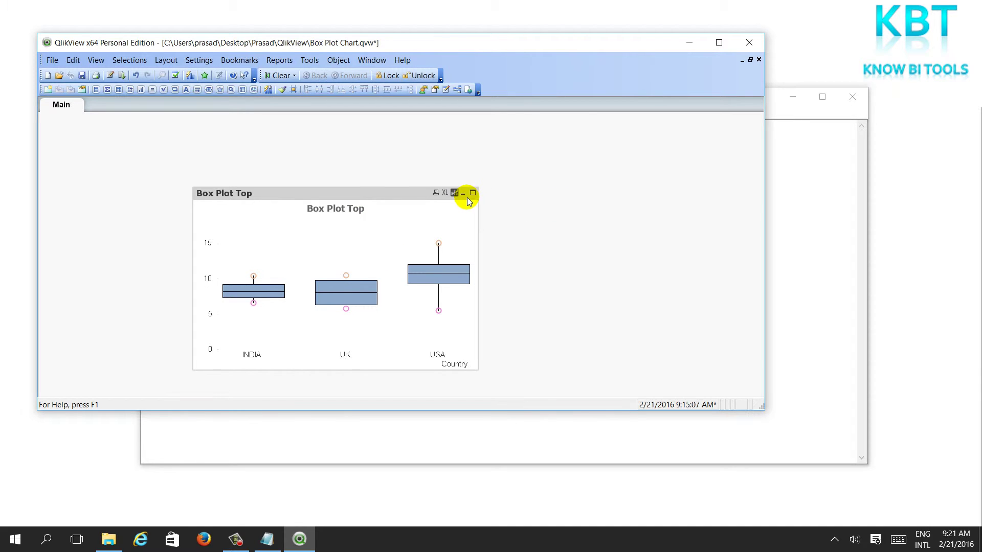
Step: Move the chart up-right and highlight the 'USA, 15' row in Notepad
left_click_drag(373, 192, 407, 160)
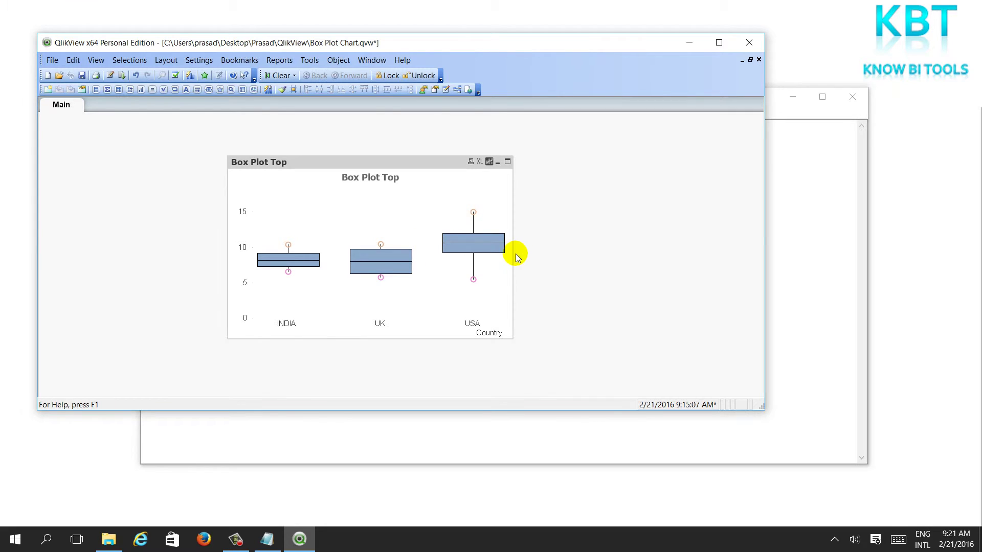
left_click(268, 539)
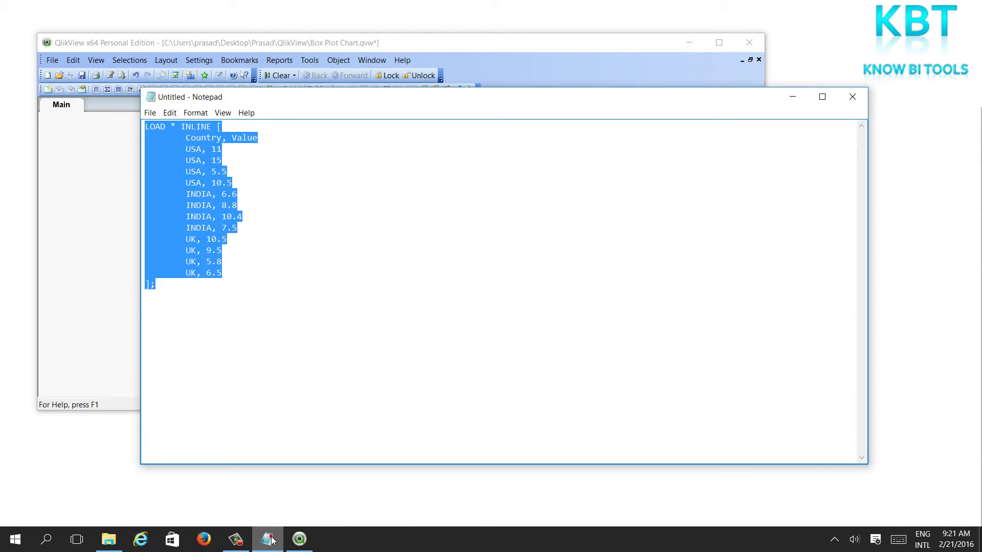
left_click(243, 156)
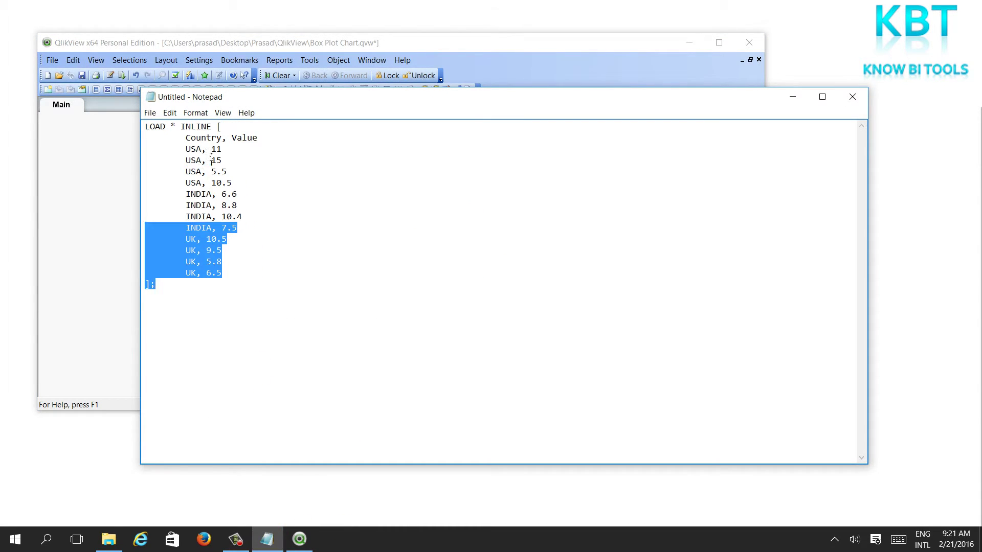
left_click_drag(243, 156, 184, 159)
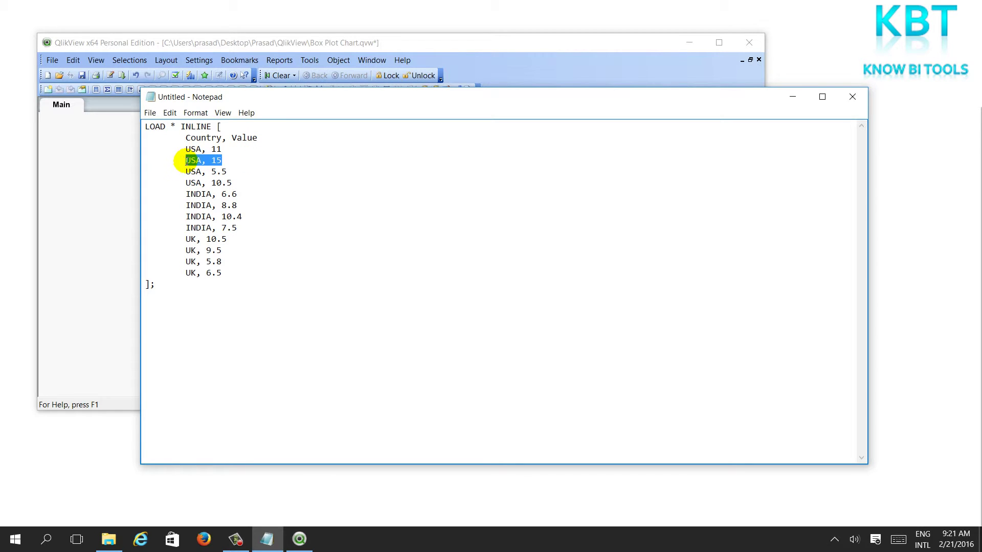
Step: Filter the chart to USA, clear the selection, and close QlikView
left_click(567, 38)
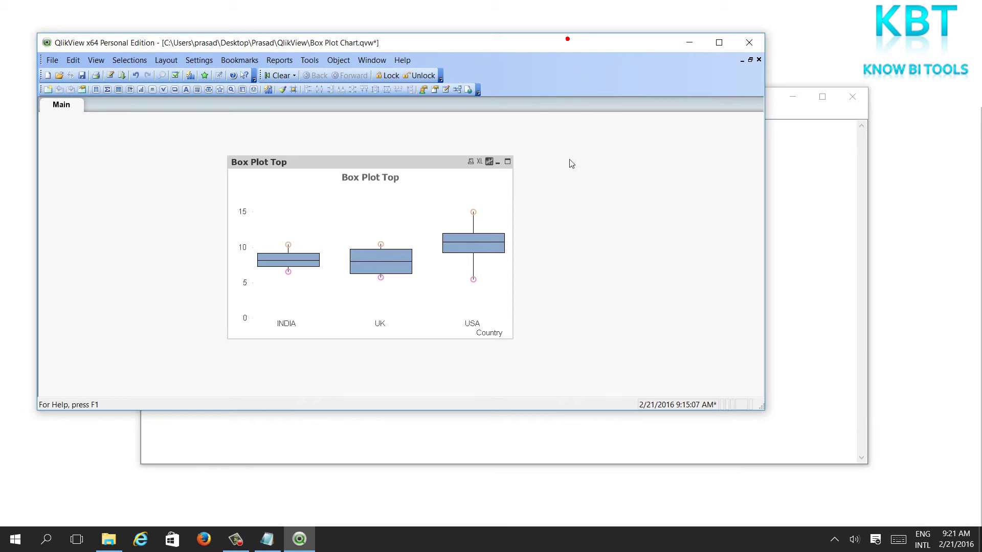
left_click(474, 212)
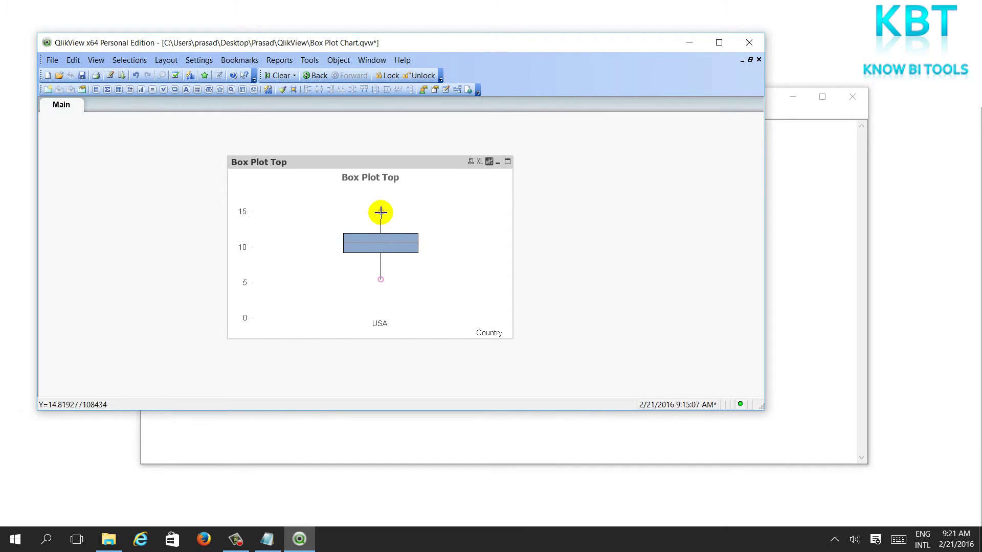
key("ctrl+shift+d")
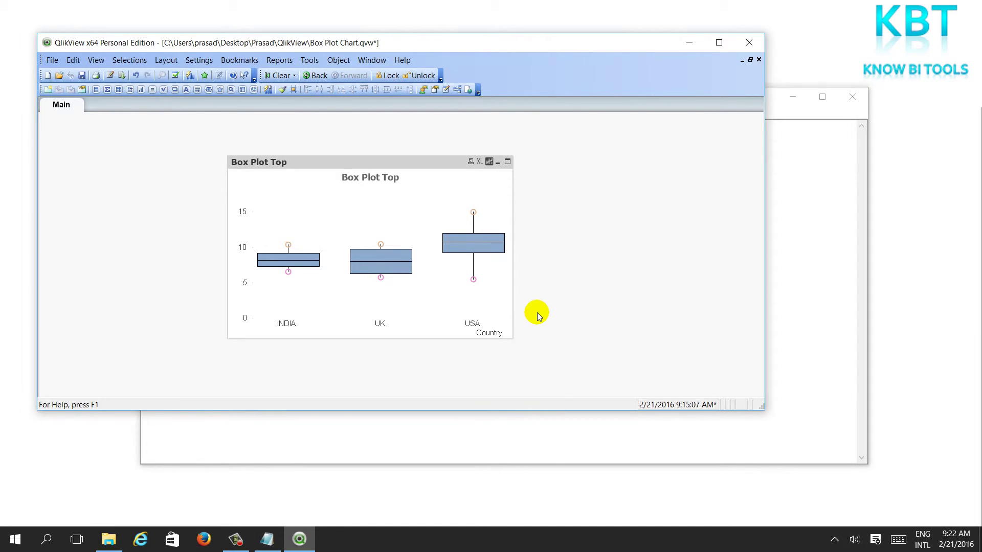
key("alt+F4")
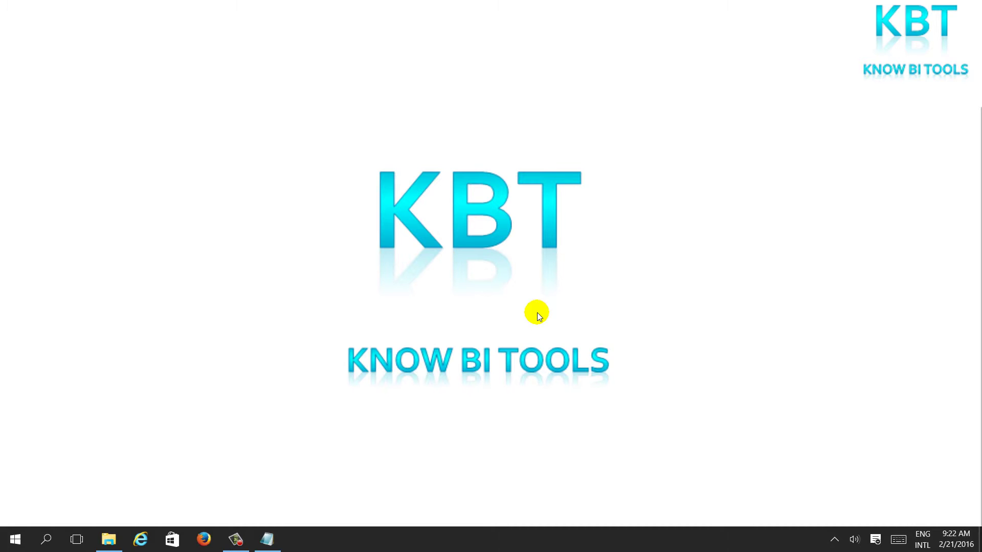
Step: Add 2016-01-01 and 2016-02-01 Month dates to the Notepad rows, then start QlikView 11
left_click(269, 539)
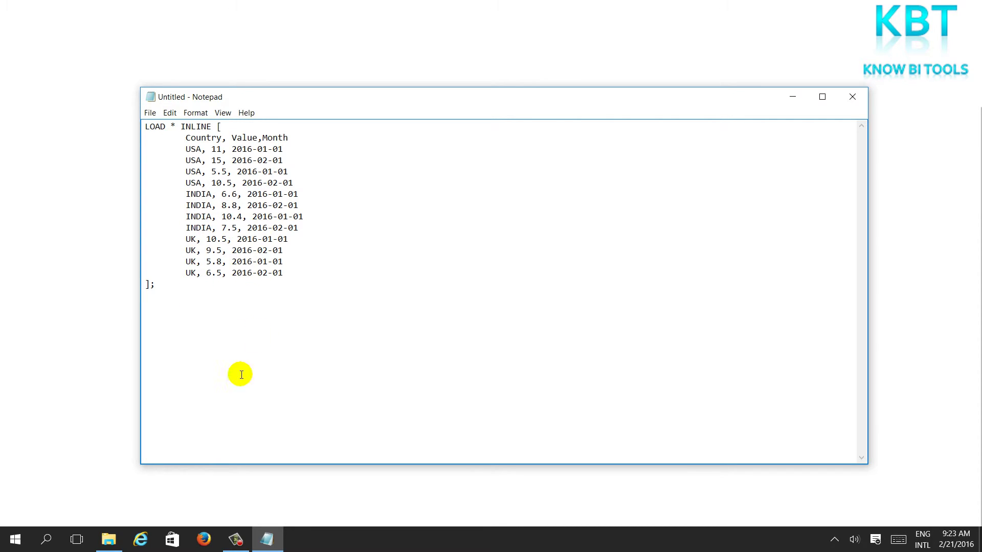
left_click(181, 487)
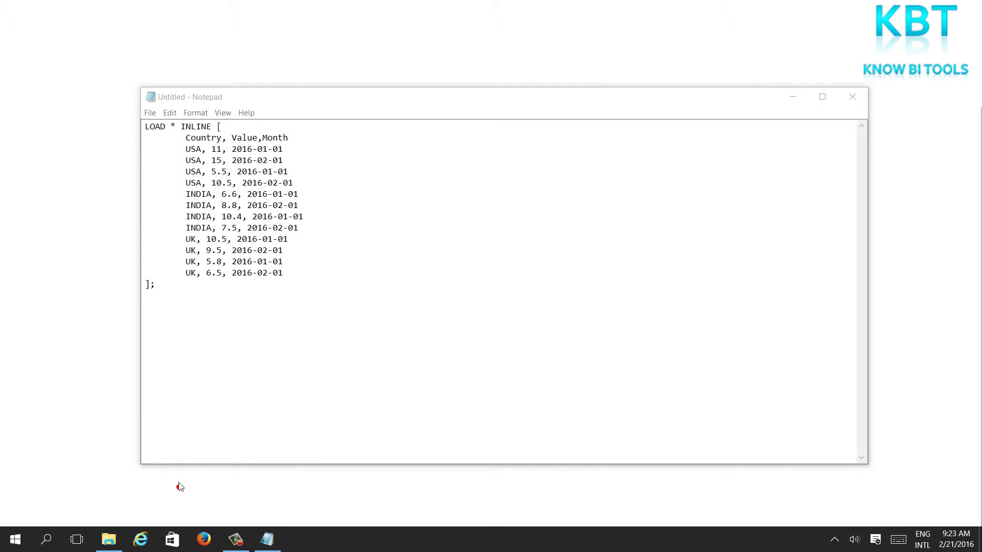
key("super")
key("super")
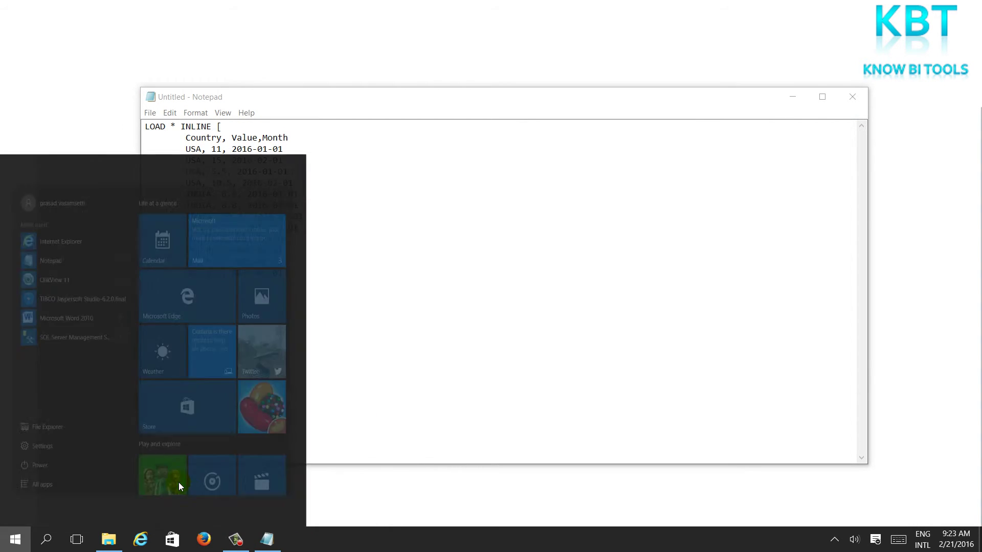
type("qli")
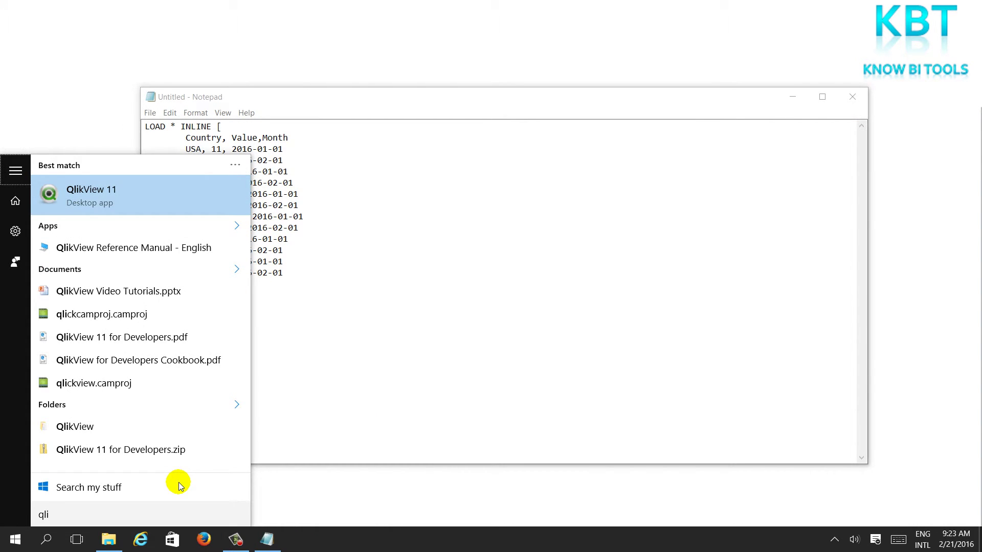
left_click(143, 190)
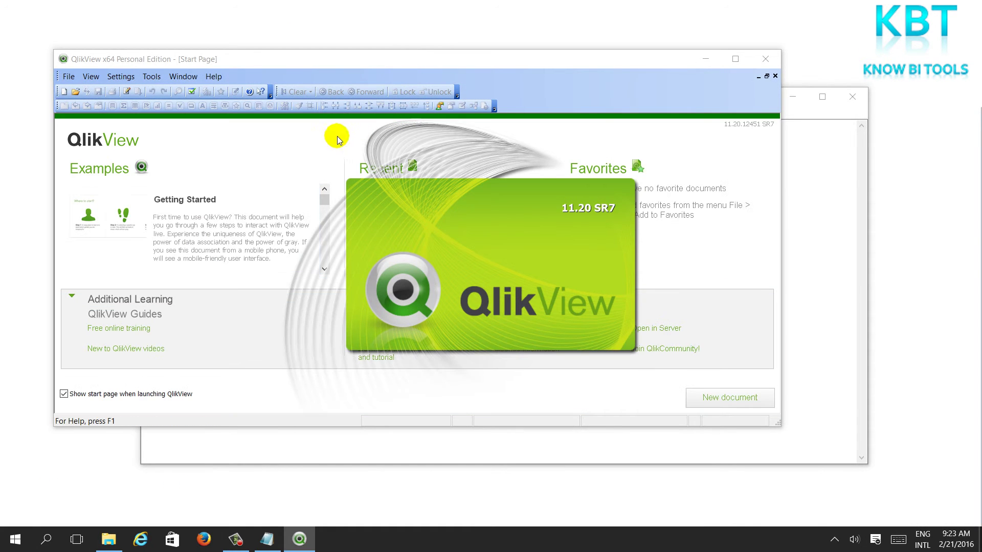
Step: Create a new document and paste the Notepad Country, Value, Month inline table into its script
left_click(125, 92)
left_click(125, 92)
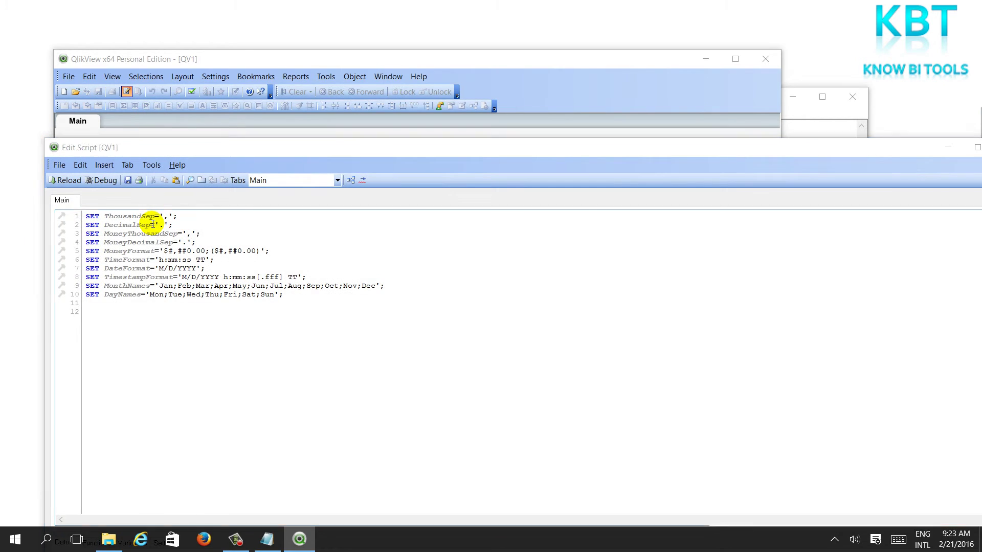
key("alt+Tab")
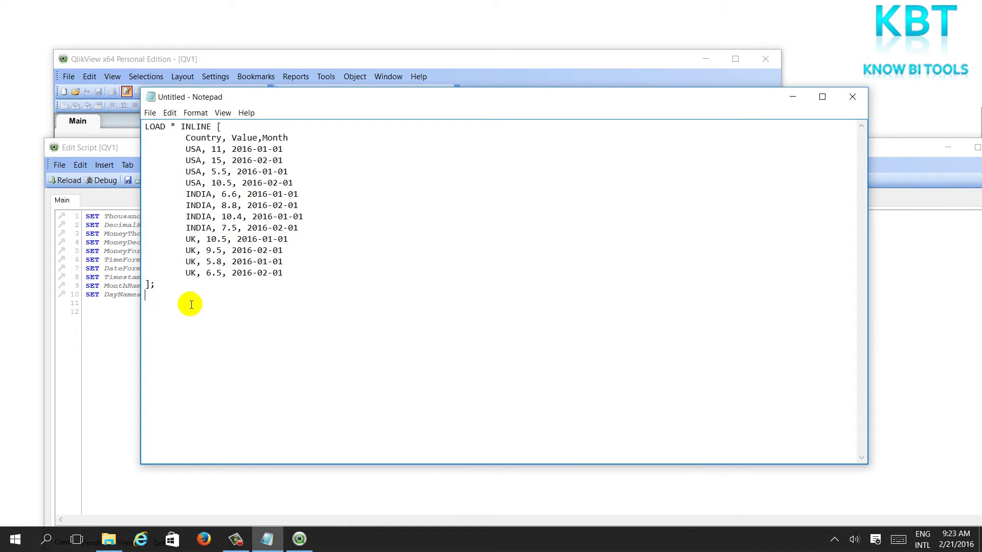
left_click_drag(191, 305, 122, 128)
key("ctrl+c")
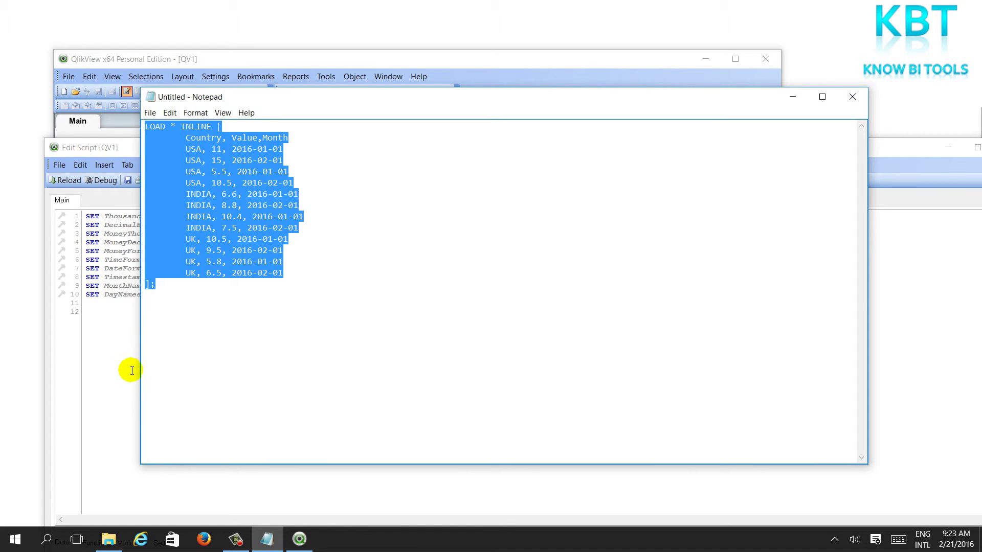
left_click(117, 340)
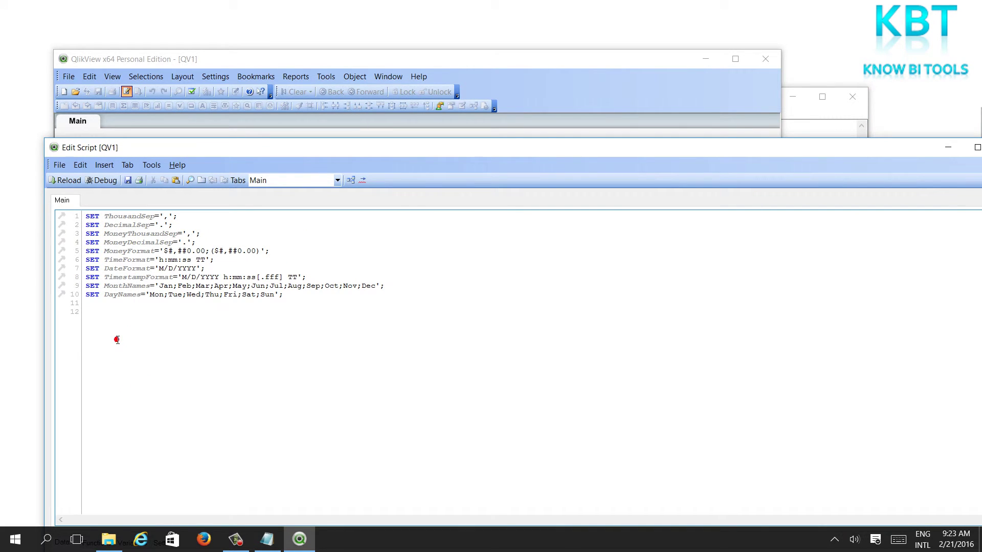
key("ctrl+v")
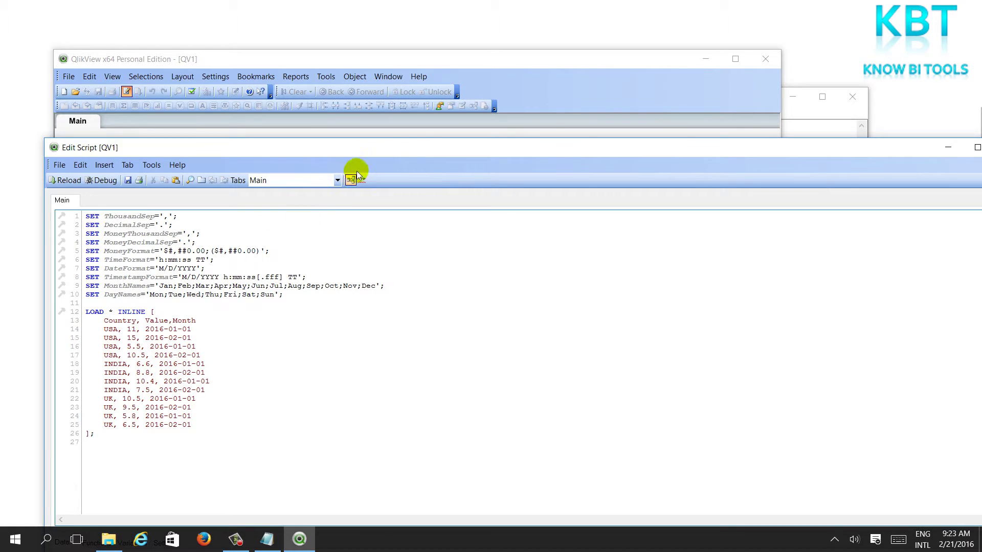
Step: Reload the script, saving the document first as Box Plot Chart_By Wizard.qvw
left_click(58, 182)
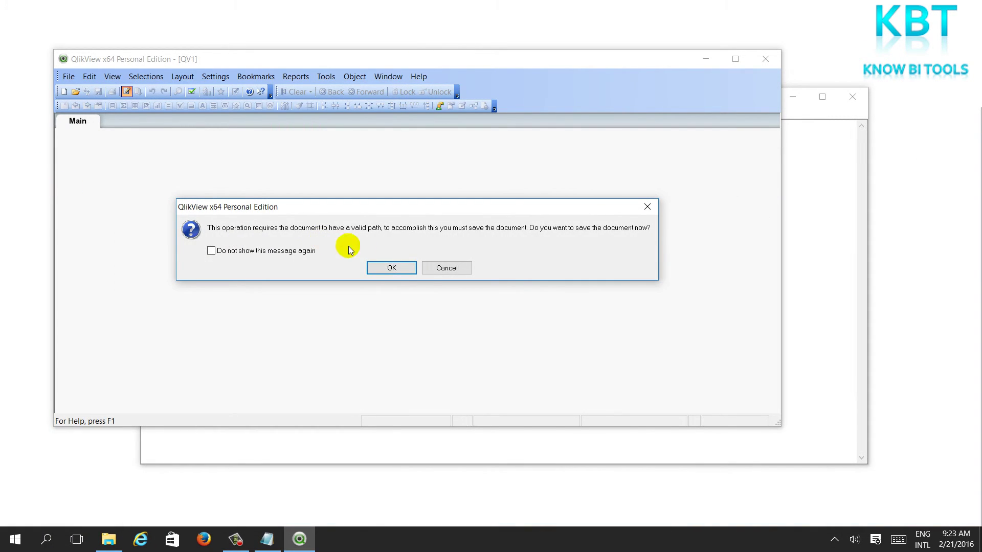
left_click(387, 267)
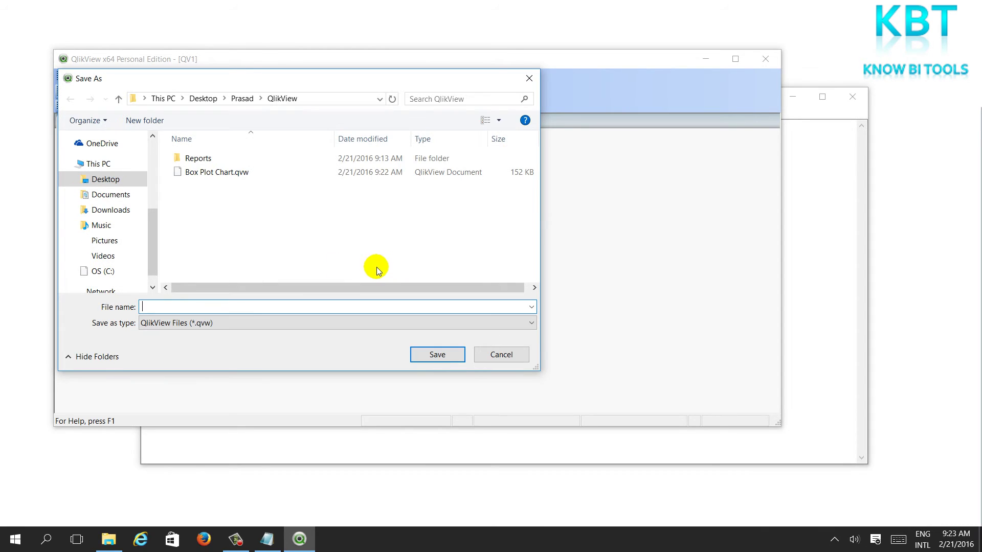
left_click(190, 308)
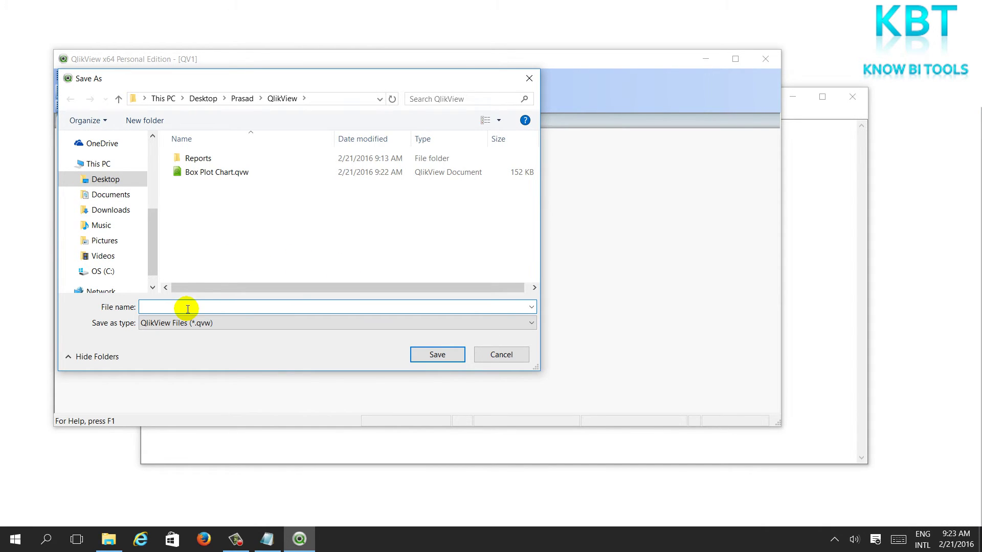
left_click(221, 171)
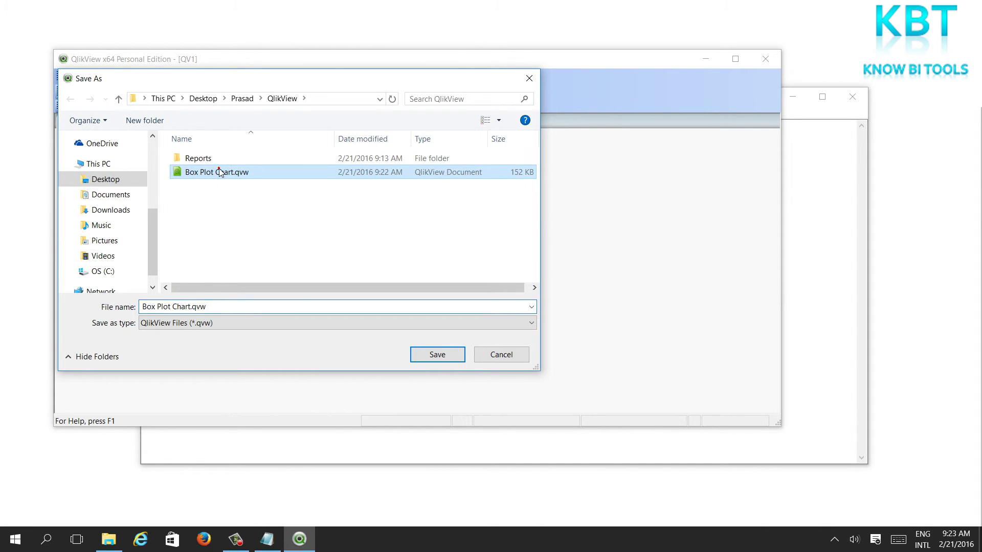
left_click(191, 307)
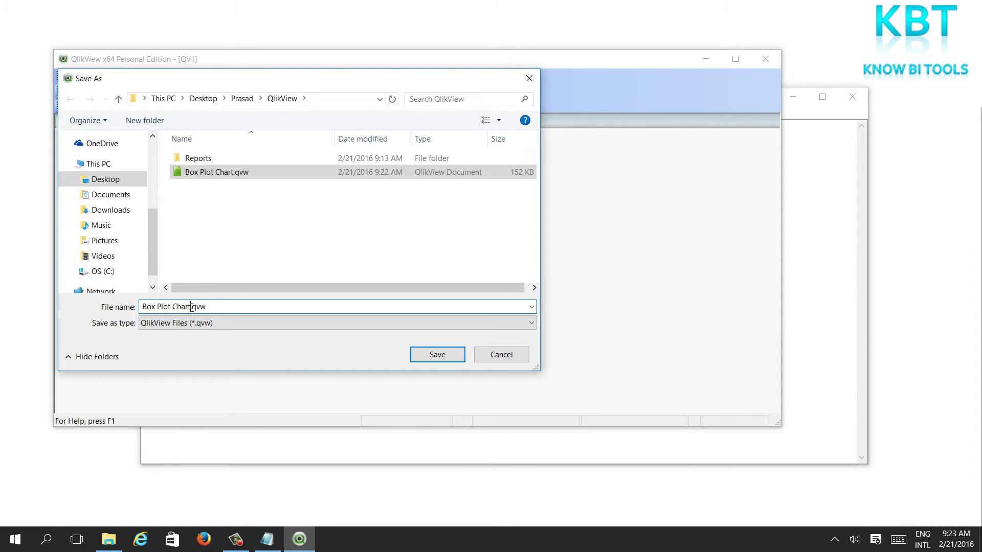
left_click(431, 358)
type("_")
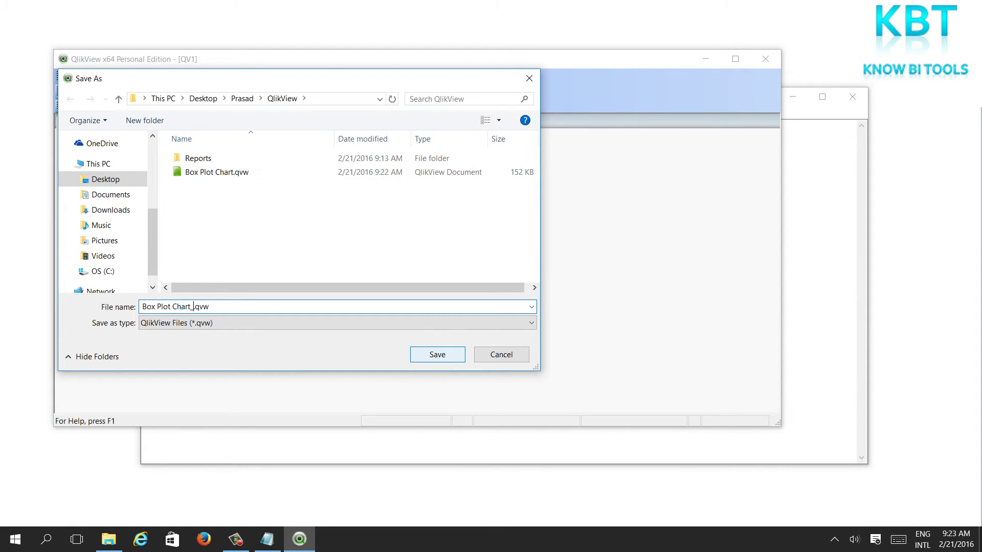
type("By ")
type("Wizard")
left_click(438, 354)
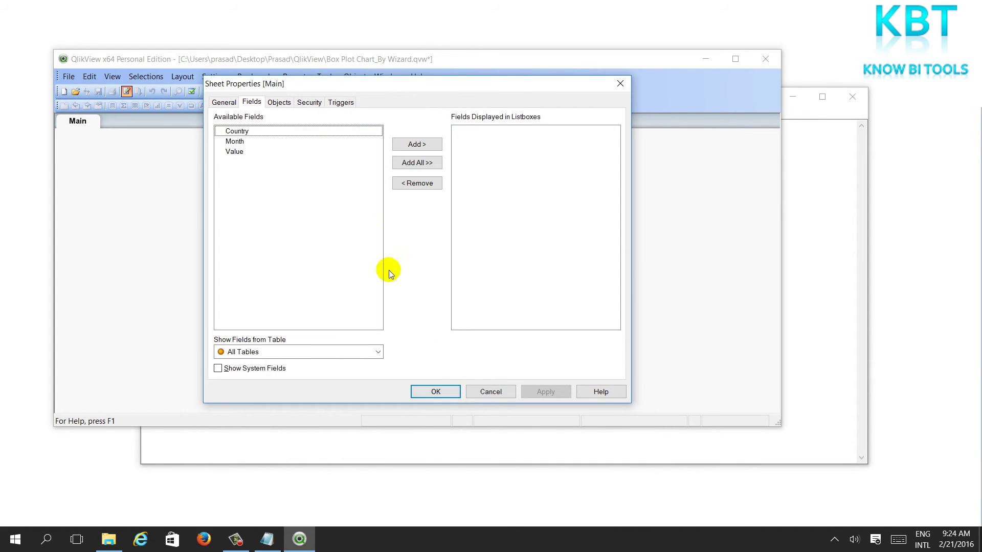
Step: Add all fields as listboxes on Main and delete the Country listbox
left_click(414, 163)
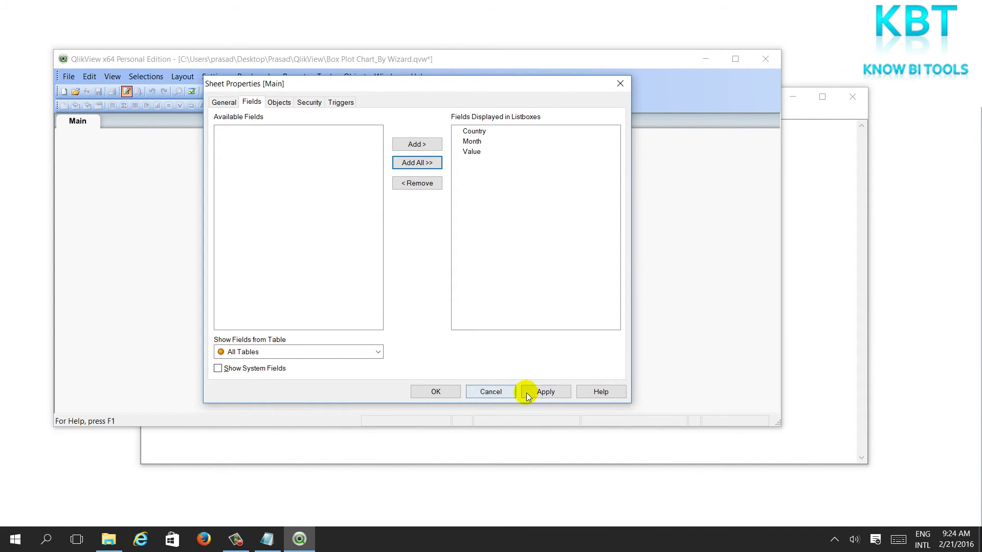
left_click(439, 391)
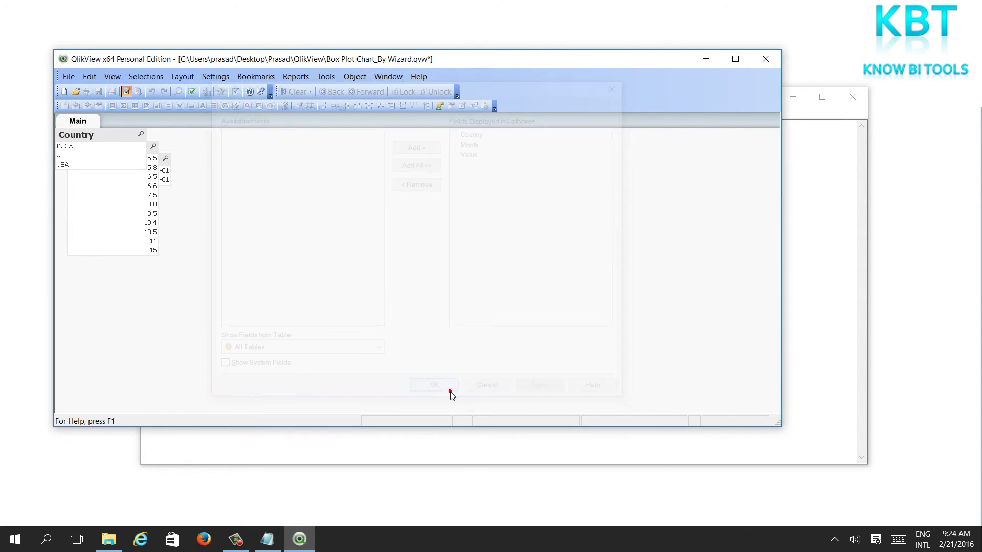
left_click(123, 142)
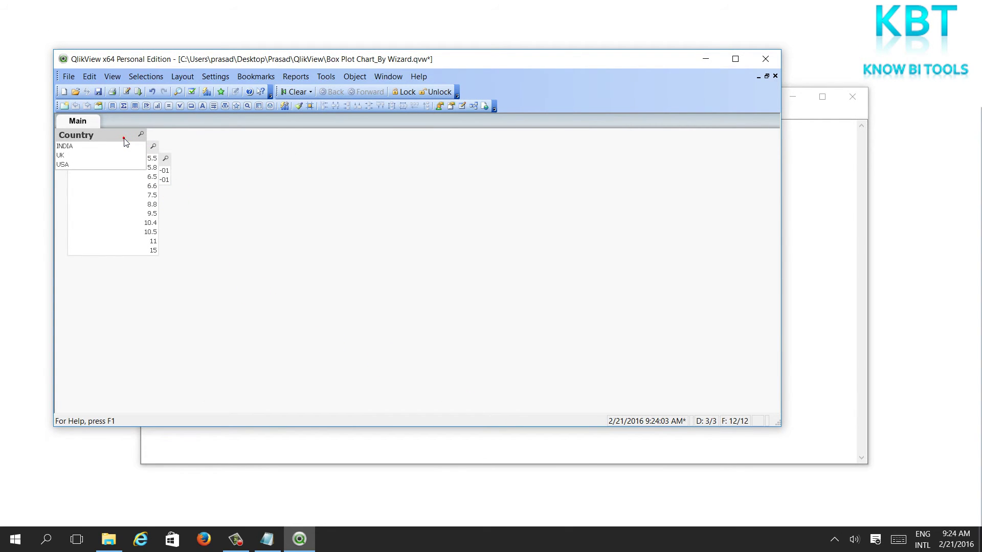
key("Delete")
left_click(378, 261)
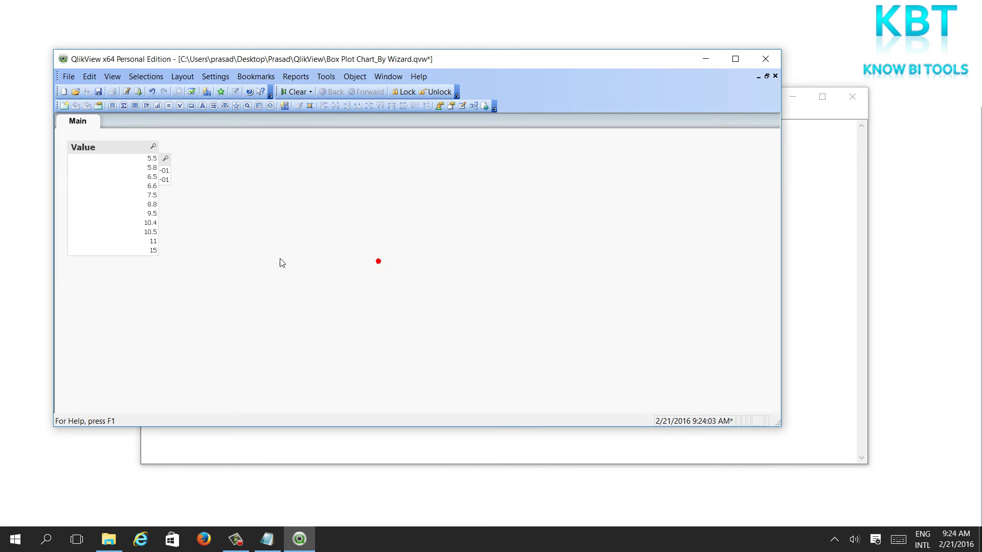
Step: Delete the Value and Month listboxes as well
left_click(101, 146)
key("Delete")
left_click(398, 266)
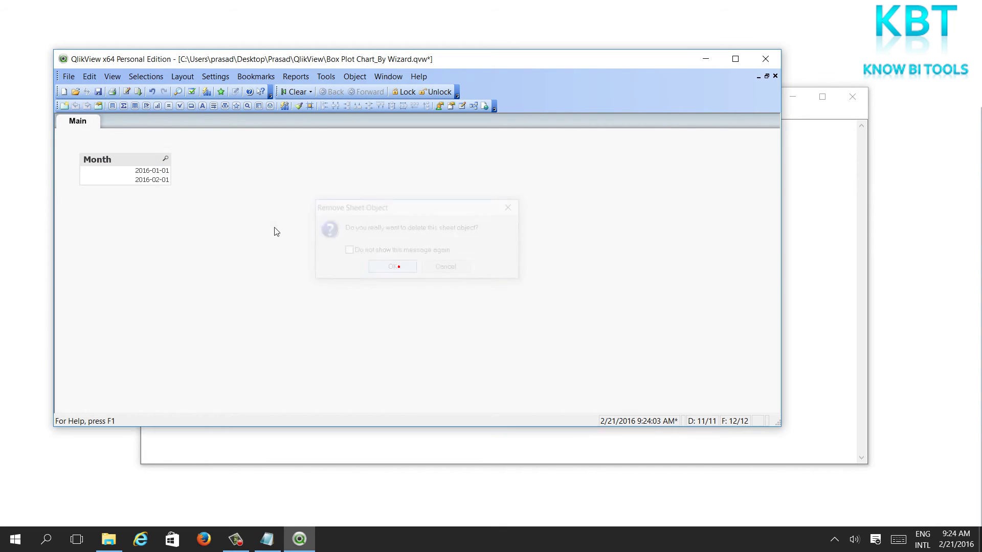
left_click(108, 159)
key("Delete")
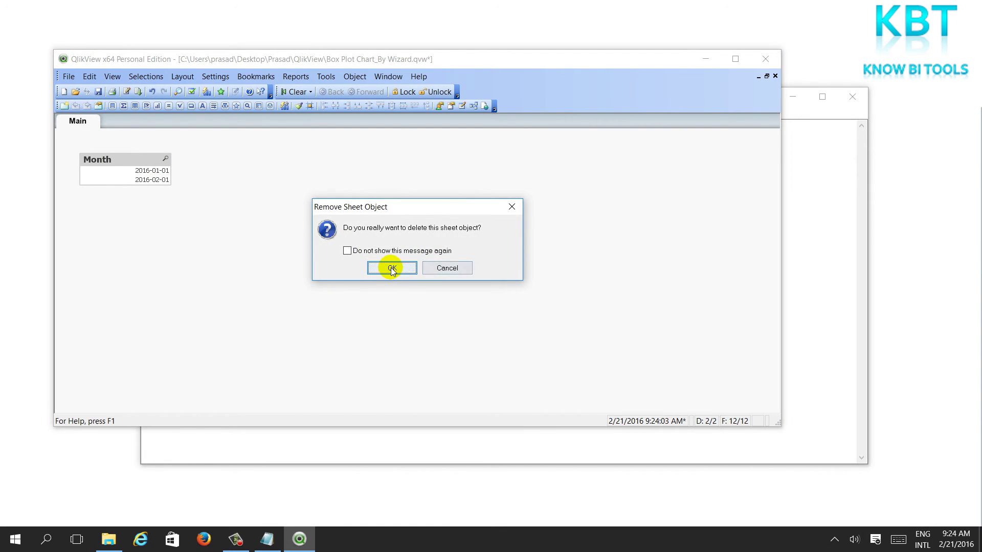
left_click(392, 269)
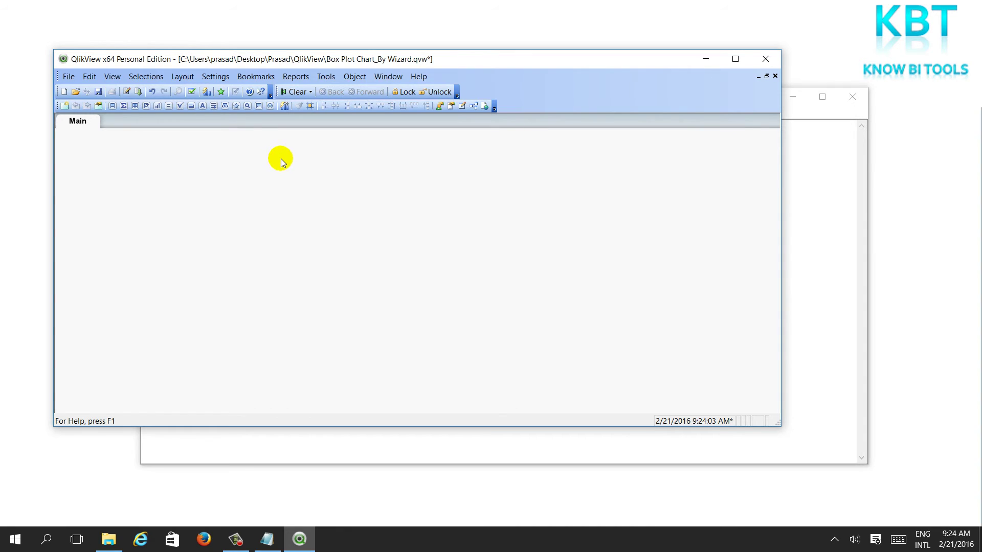
Step: Launch the Box Plot Wizard from Tools and move past its introduction
left_click(330, 77)
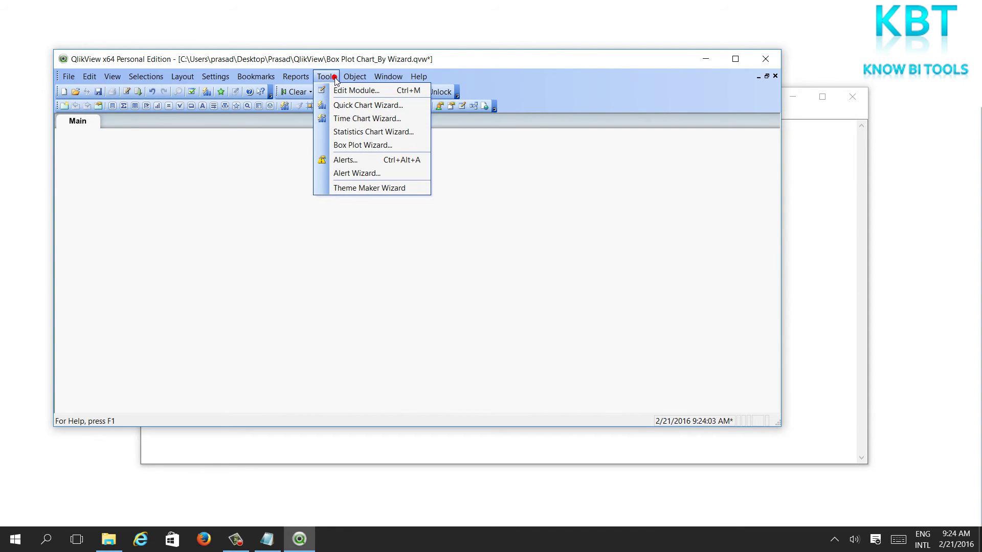
left_click(369, 151)
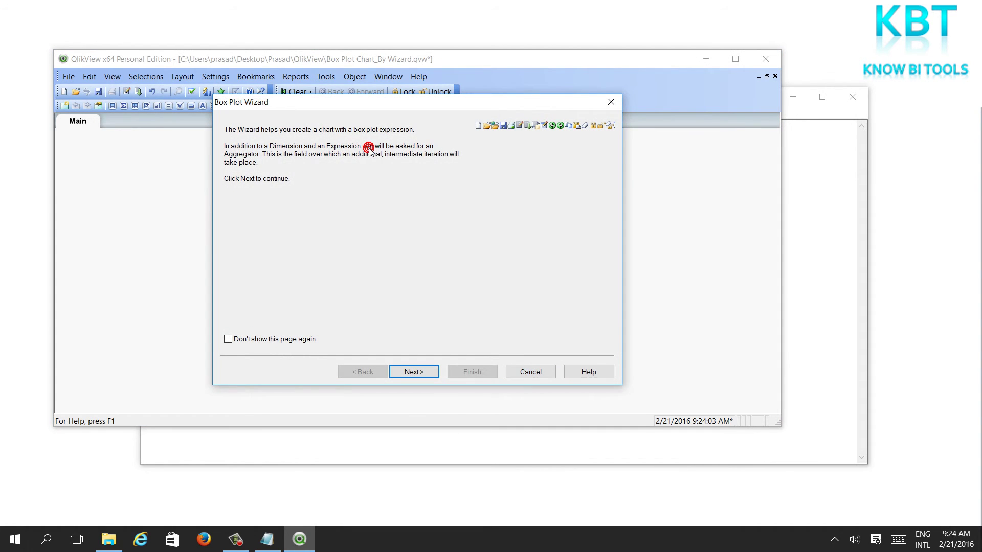
left_click(412, 372)
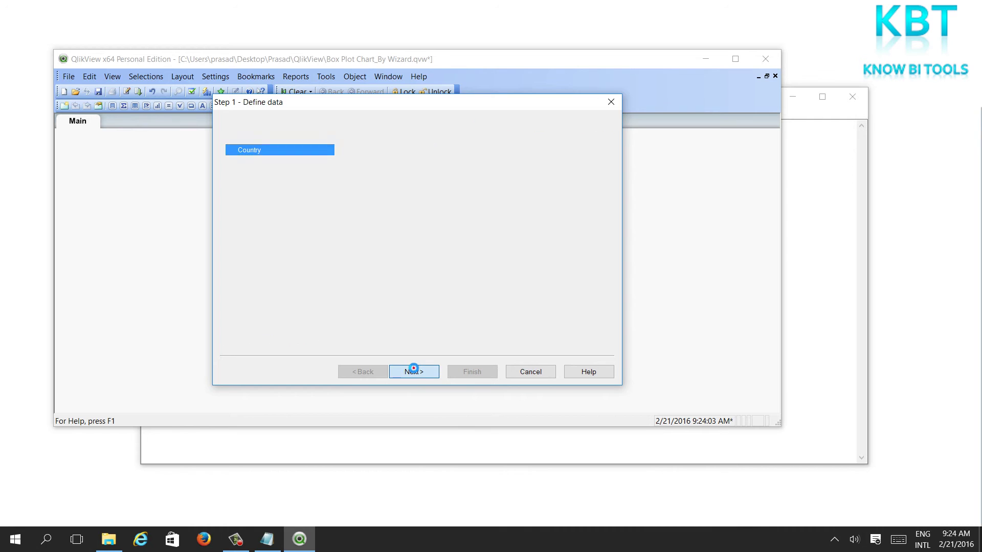
Step: Set Month as dimension, Country as aggregator, and Sum(Value) as the expression
left_click(296, 150)
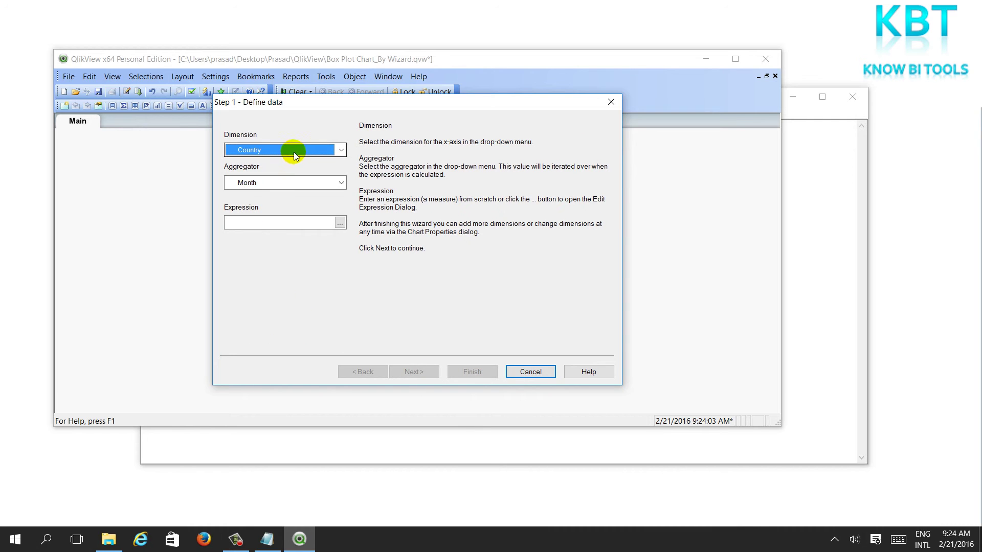
left_click(281, 173)
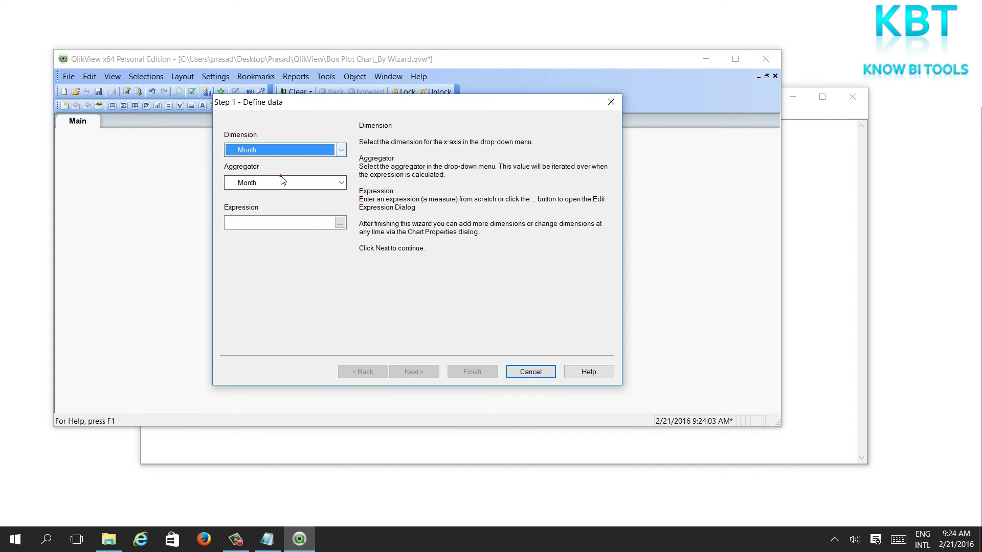
left_click(281, 185)
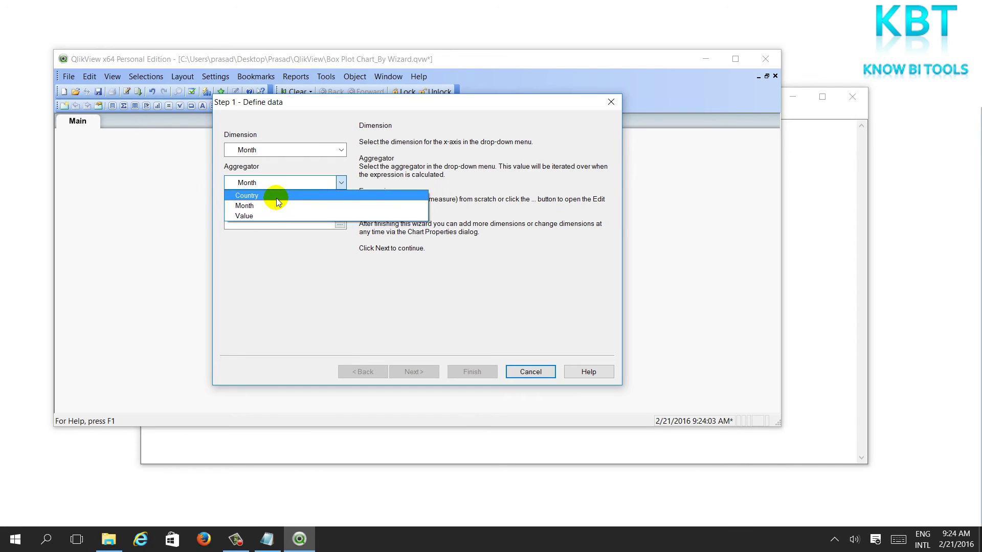
left_click(278, 195)
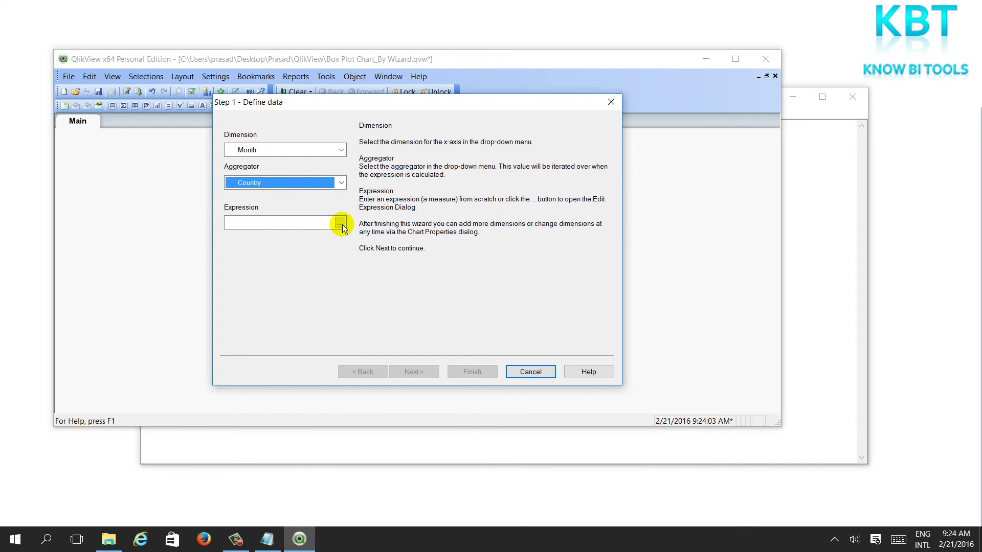
left_click(340, 224)
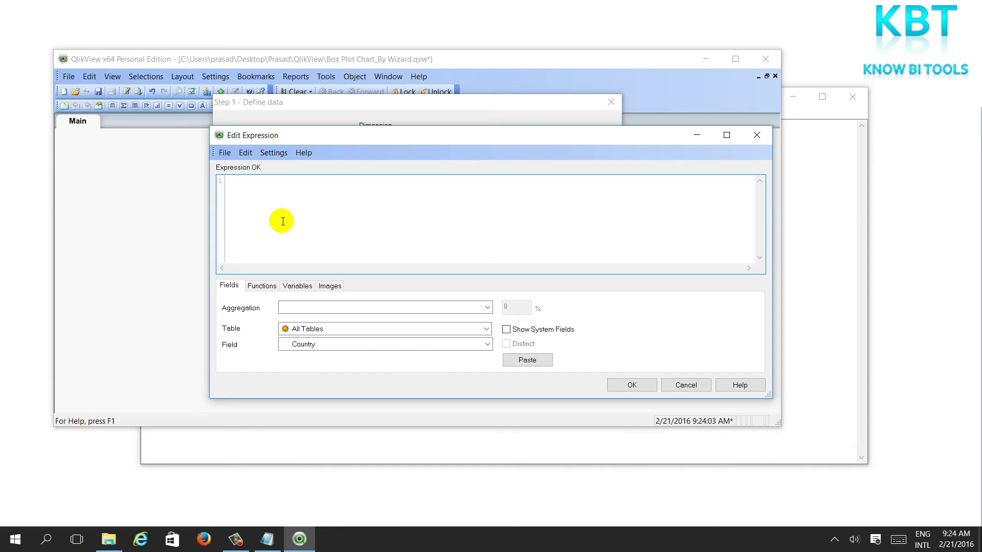
type("Sum(")
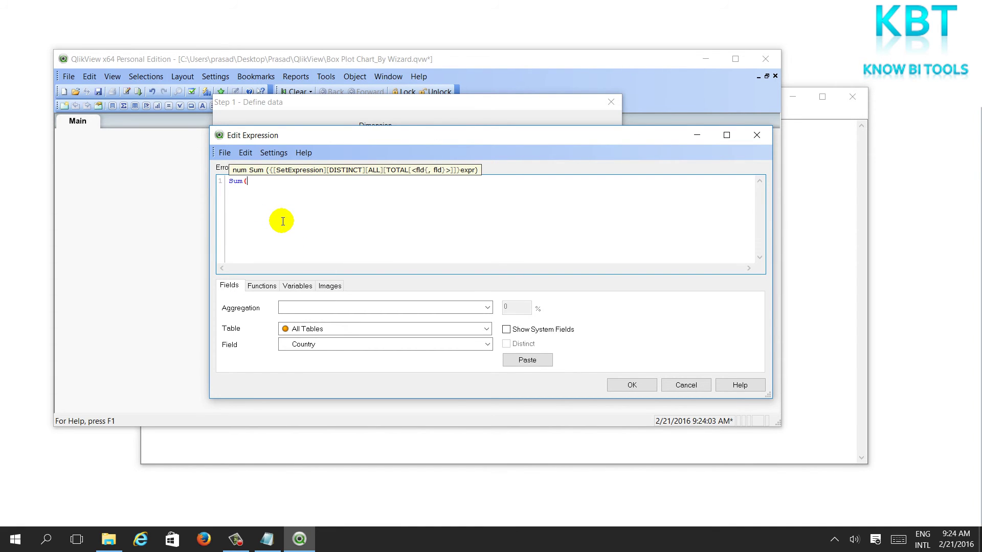
type("Value")
left_click(626, 387)
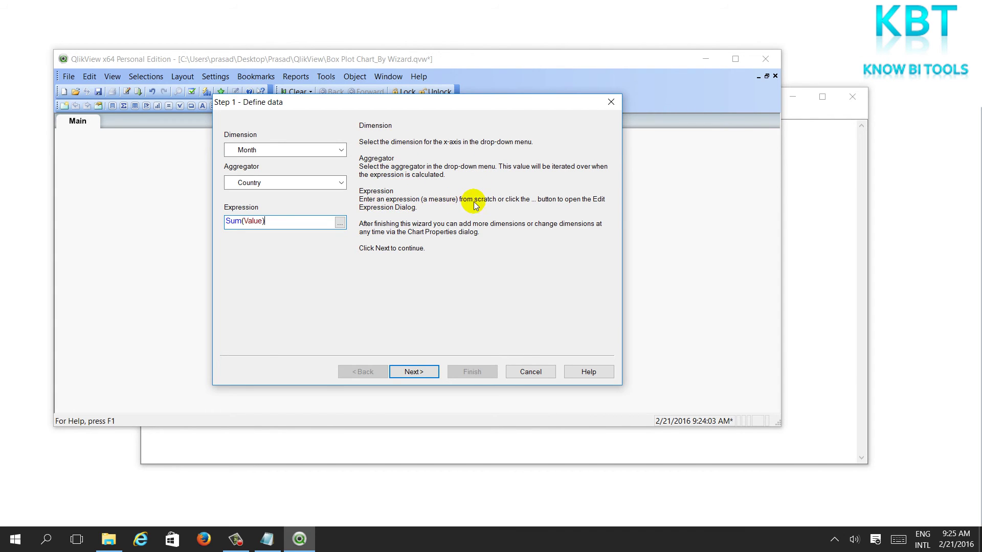
Step: Choose Median mode, keep Min/Max whiskers, enable outliers, and finish the wizard
left_click(415, 373)
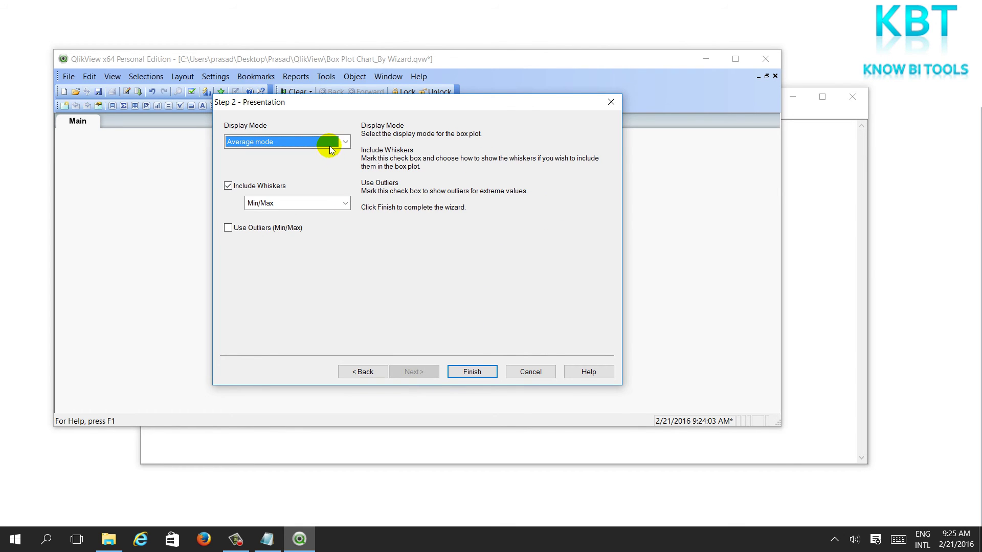
left_click(330, 145)
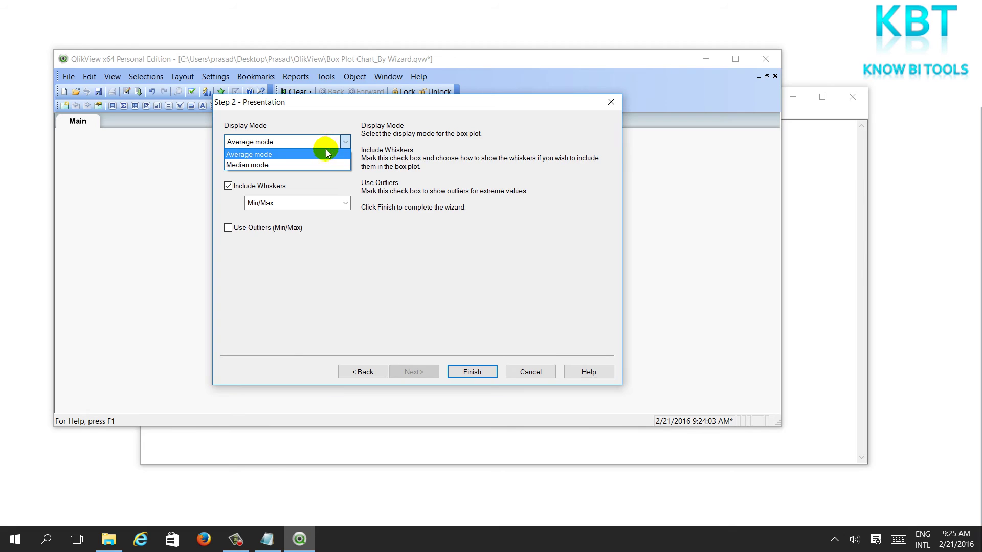
left_click(318, 163)
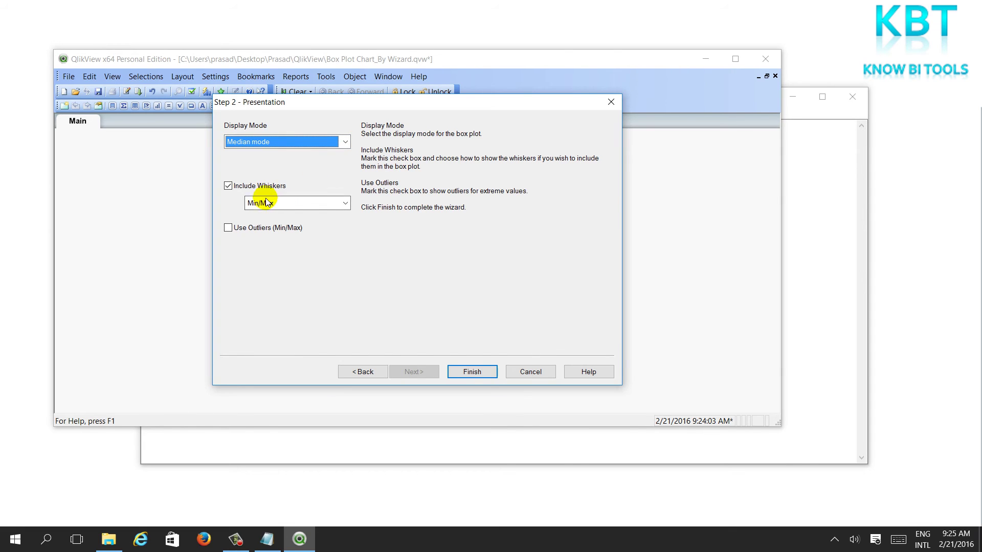
left_click(227, 232)
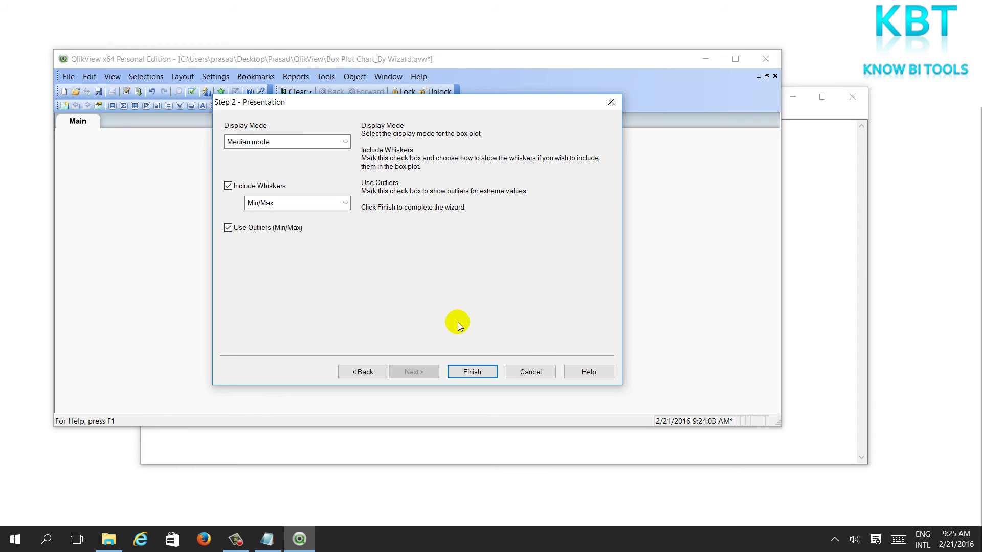
left_click(483, 373)
Step: Create the by-Month box plot chart and briefly check the Notepad inline data
left_click(483, 373)
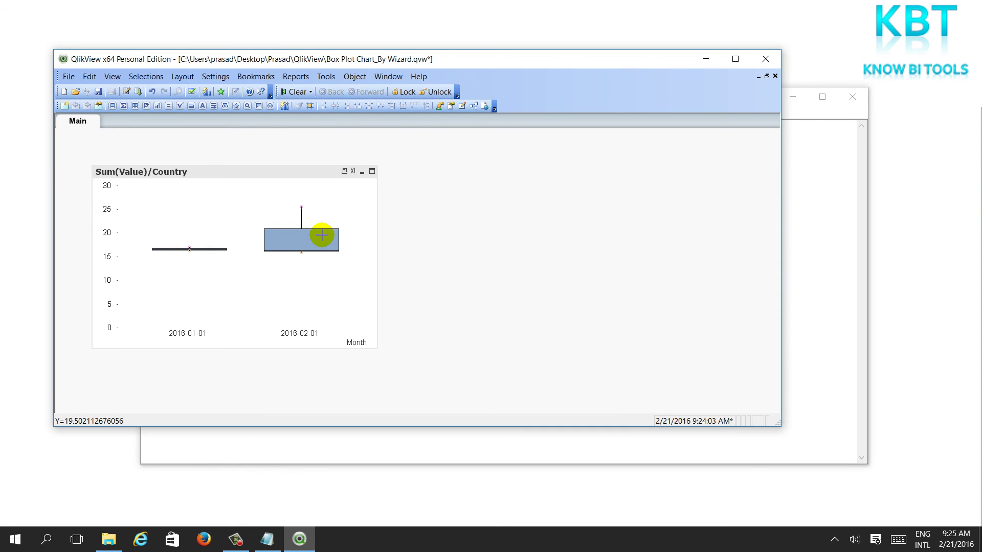
left_click(268, 540)
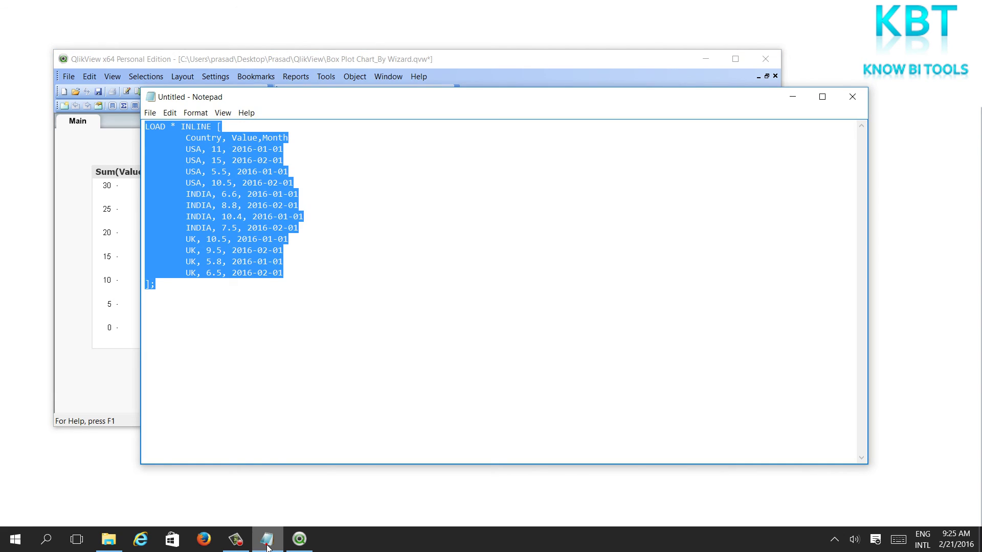
left_click(267, 545)
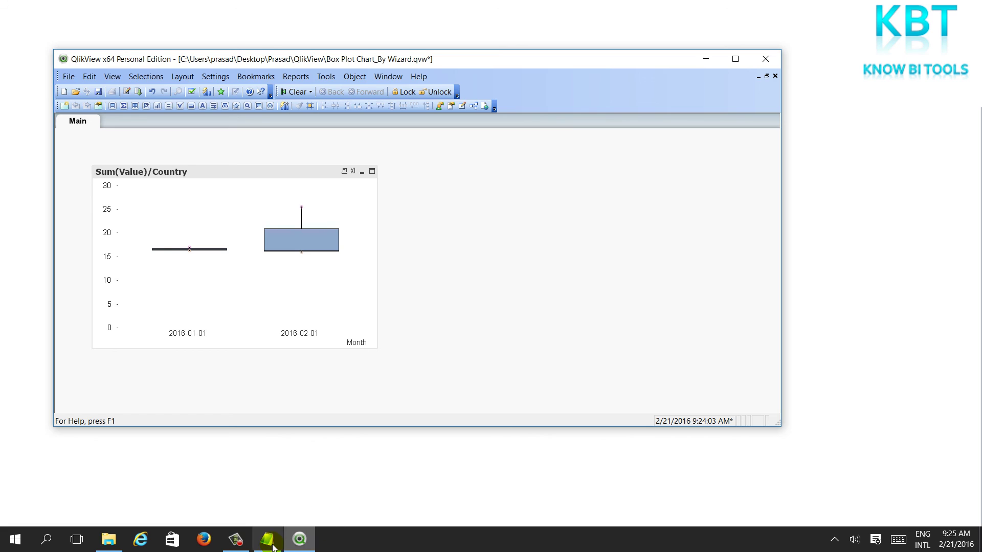
left_click(487, 443)
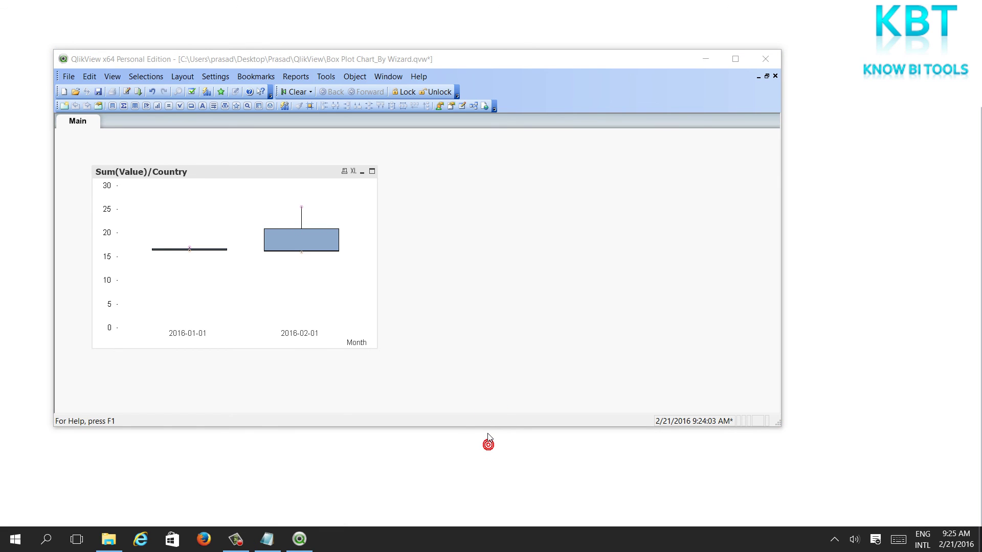